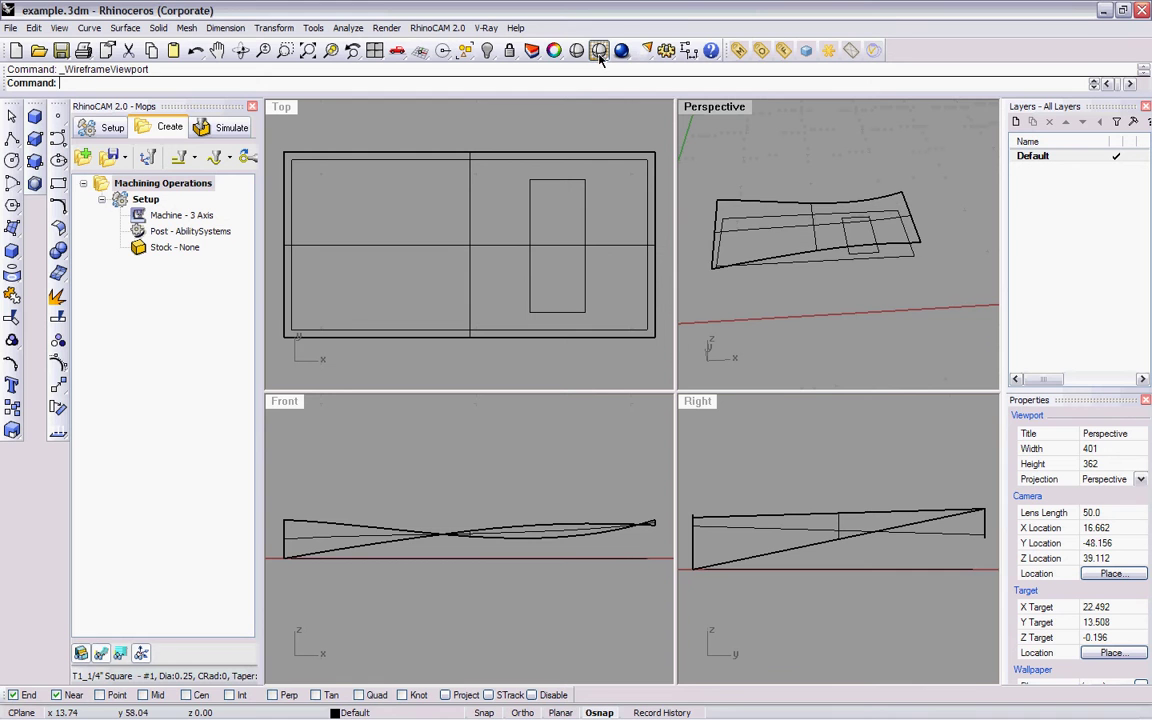
Create a world-aligned bounding box around the twisted surface
{"action": "mouse_move", "coordinate": [953, 204]}
{"action": "right_mouse_down"}
{"action": "mouse_move", "coordinate": [934, 165]}
{"action": "mouse_move", "coordinate": [936, 193]}
{"action": "right_mouse_up"}
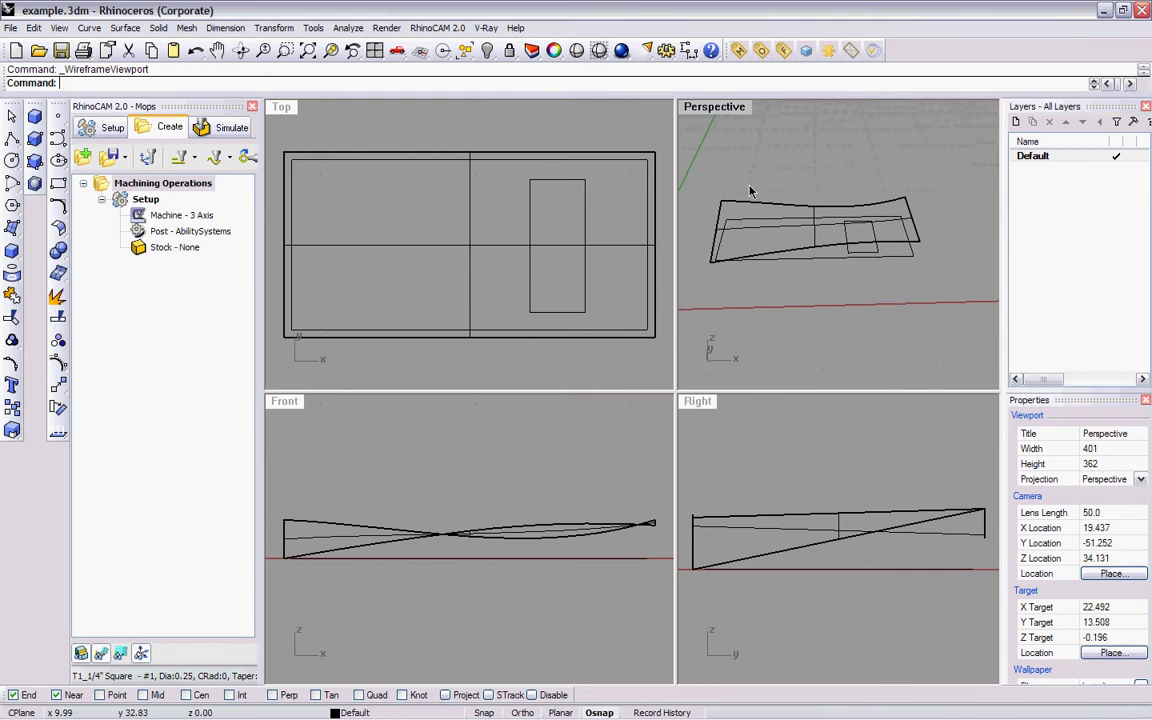
{"action": "left_click", "coordinate": [890, 210]}
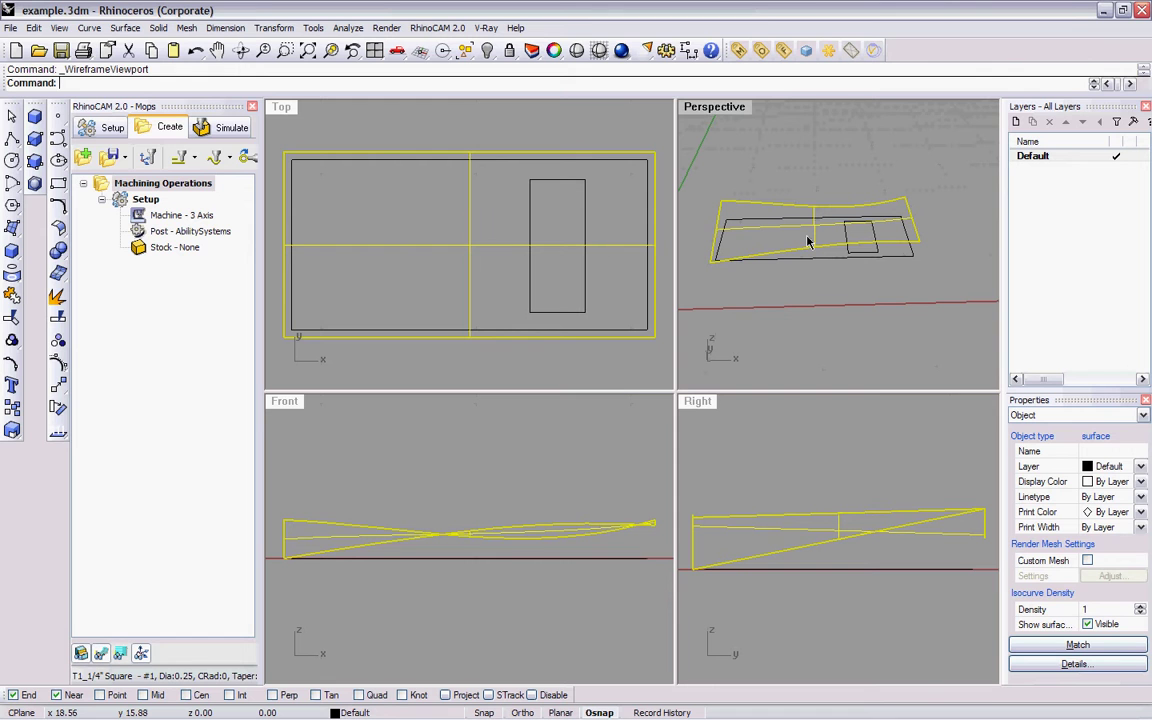
{"action": "type", "text": "Bounding"}
{"action": "key", "text": "Return"}
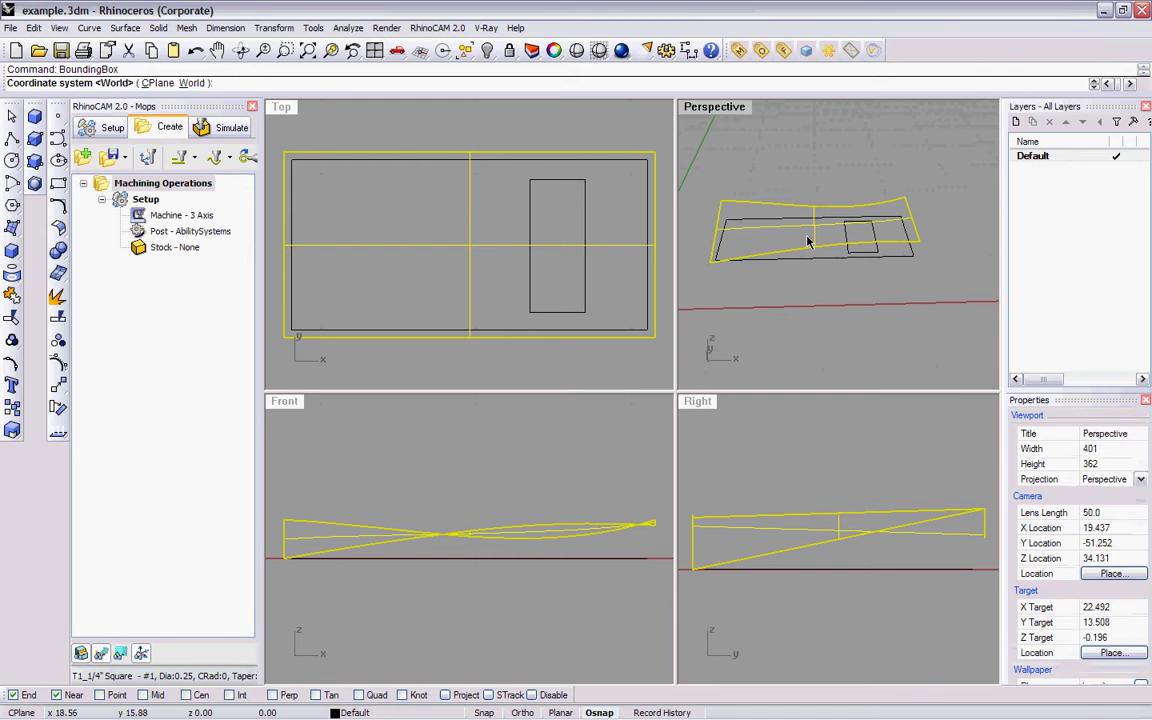
{"action": "left_click", "coordinate": [197, 86]}
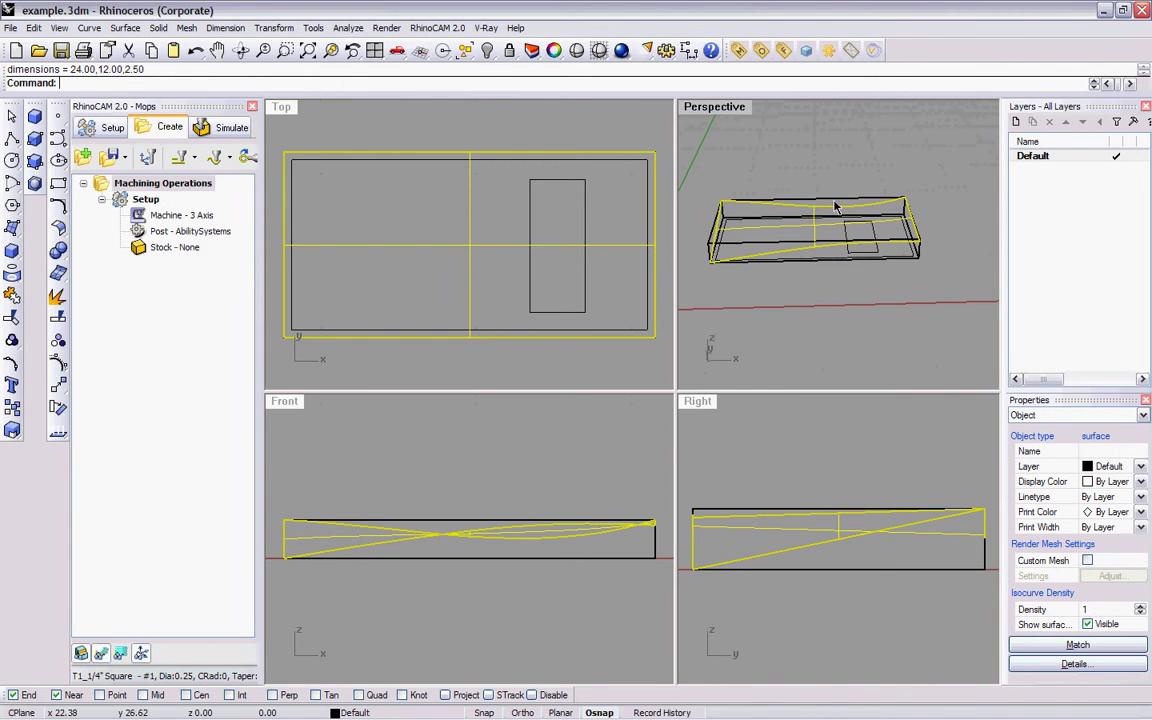
Measure the bounding box's height along its front vertical edge at the far X end
{"action": "right_click_drag", "start_coordinate": [833, 229], "coordinate": [895, 218]}
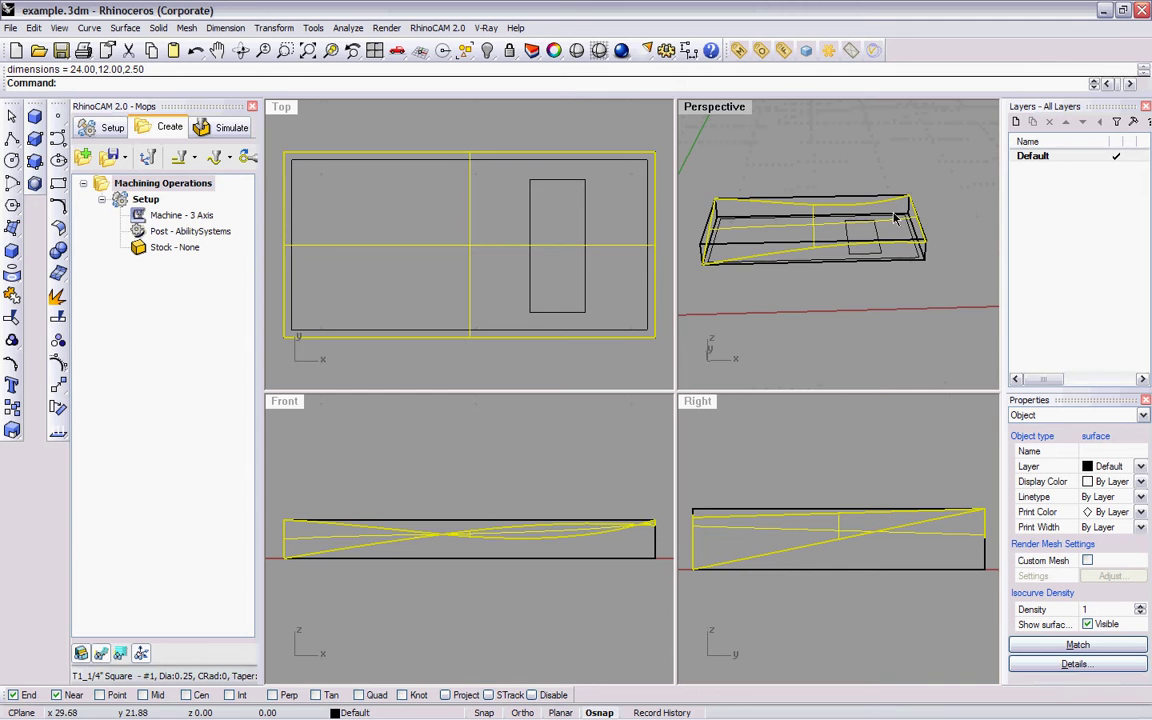
{"action": "scroll", "coordinate": [705, 203], "scroll_direction": "up", "scroll_amount": 5}
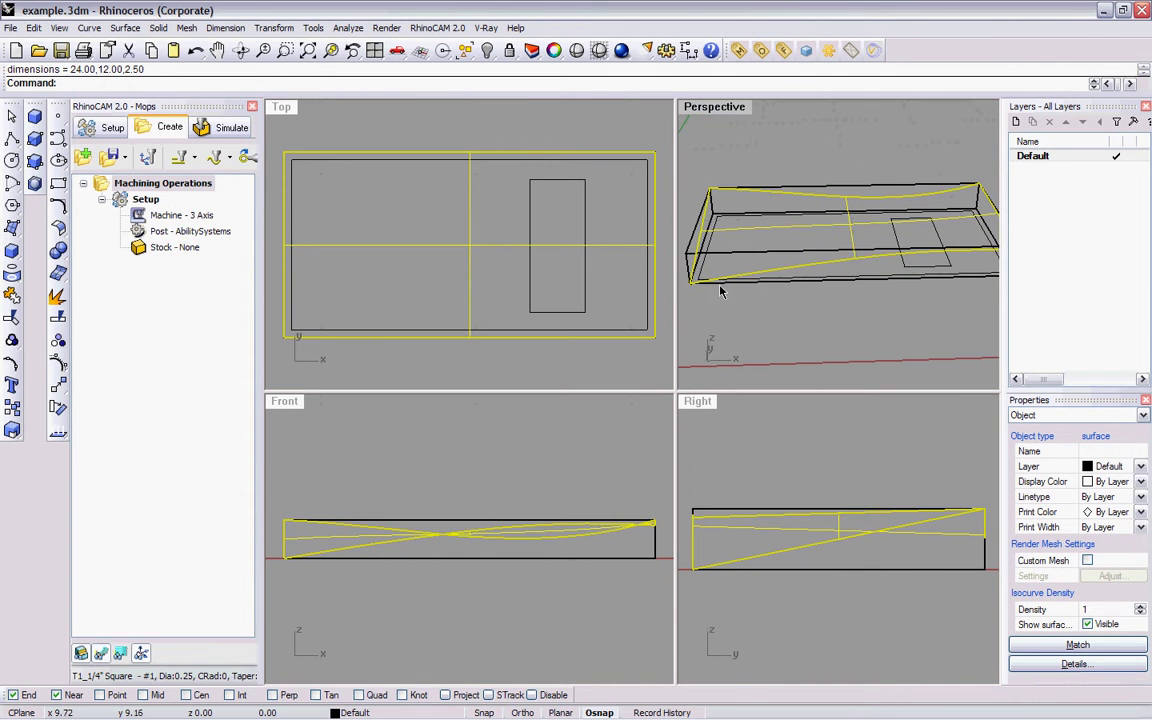
{"action": "scroll", "coordinate": [686, 283], "scroll_direction": "up", "scroll_amount": 1}
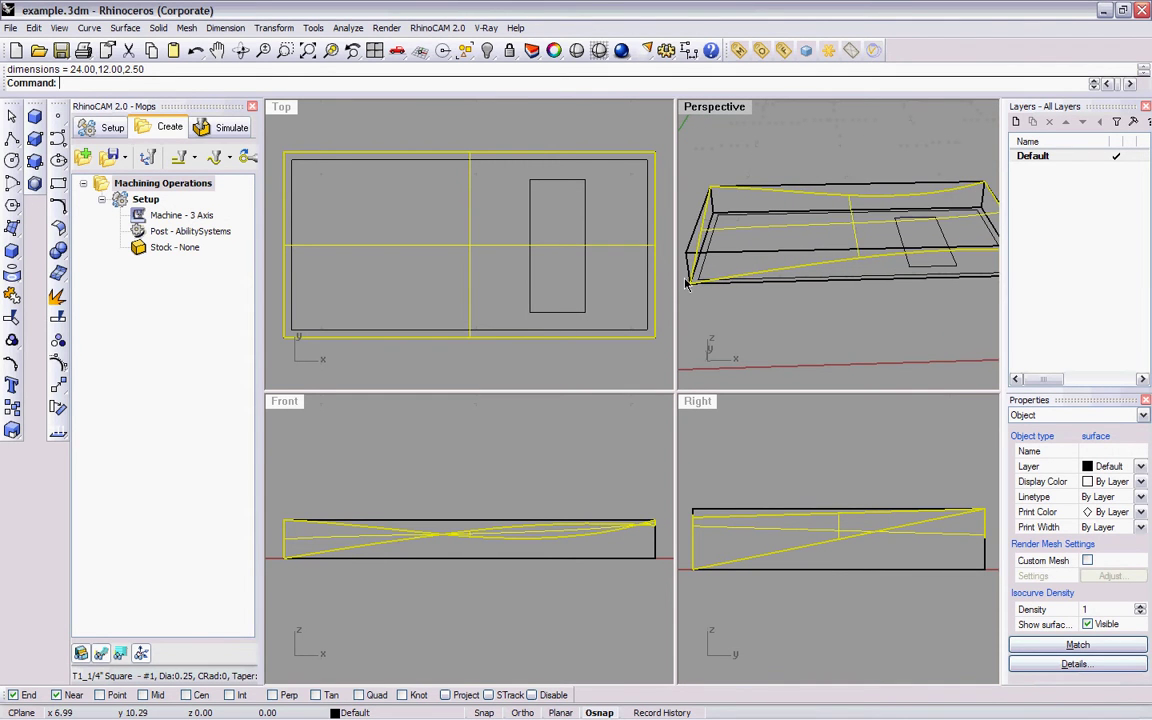
{"action": "type", "text": "Dist"}
{"action": "key", "text": "Return"}
{"action": "right_click_drag", "start_coordinate": [758, 185], "coordinate": [982, 228]}
{"action": "scroll", "coordinate": [978, 228], "scroll_direction": "up", "scroll_amount": 2}
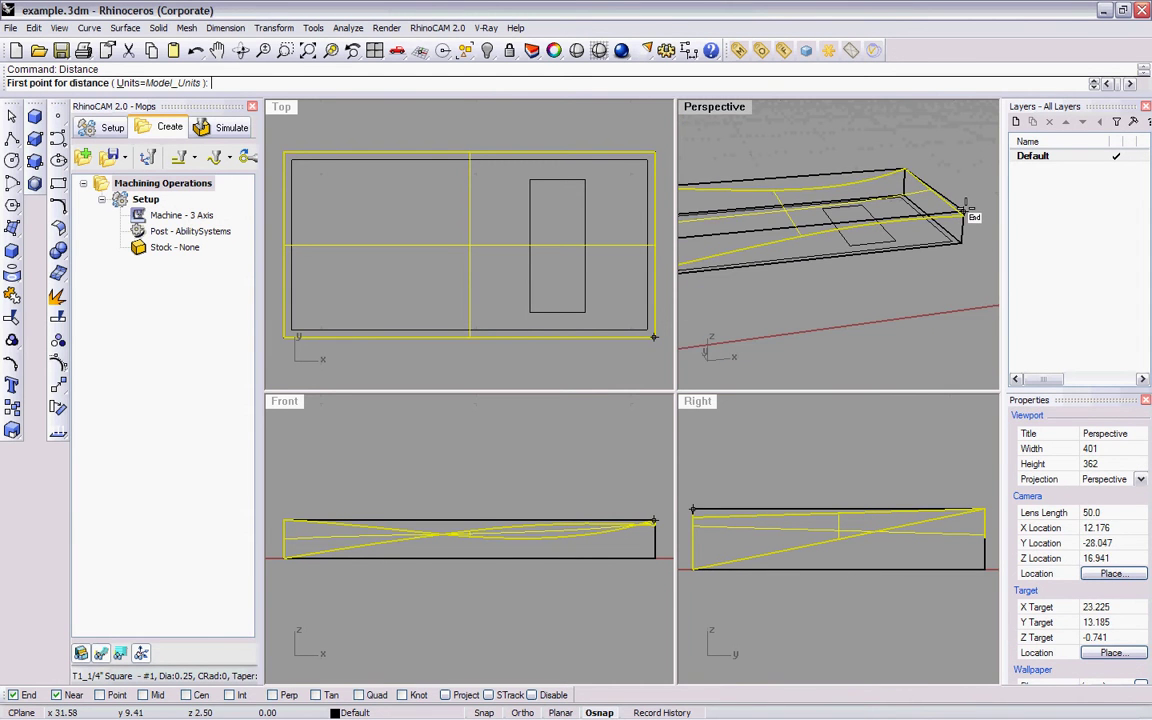
{"action": "left_click", "coordinate": [962, 215]}
{"action": "left_click", "coordinate": [962, 241]}
{"action": "right_click_drag", "start_coordinate": [962, 257], "coordinate": [792, 226]}
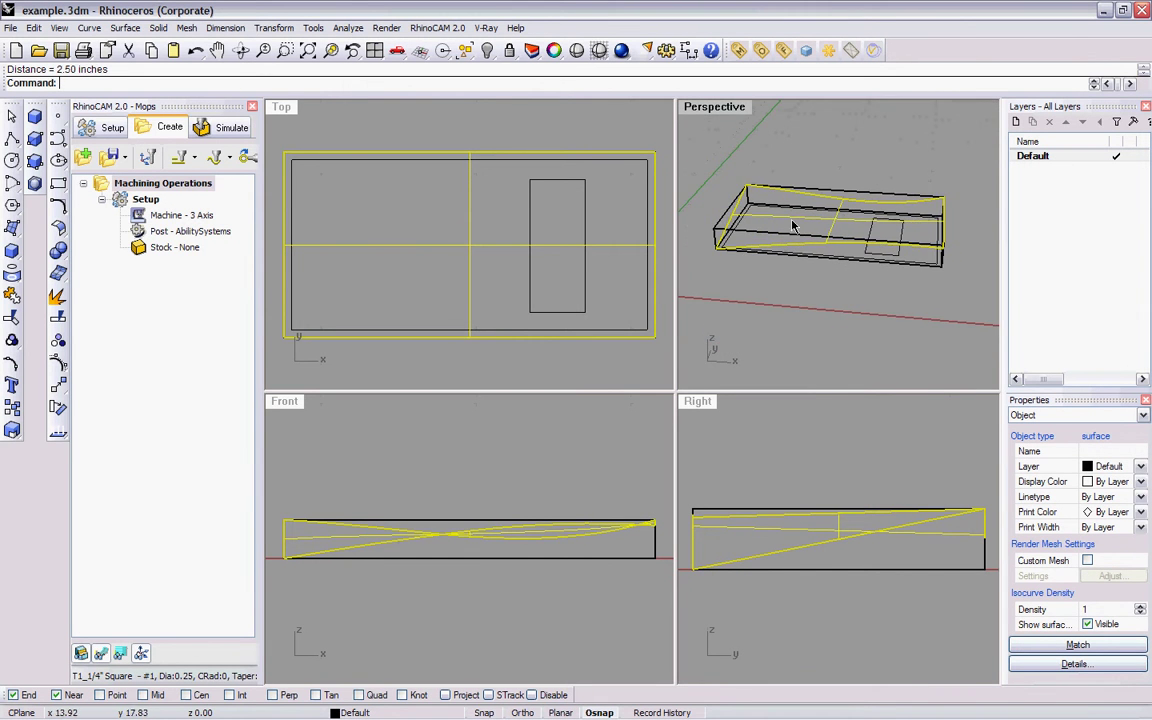
Examine in an enlarged Perspective view how the surface's lowest corner sits at the bottom of the bounding box
{"action": "double_click", "coordinate": [704, 107]}
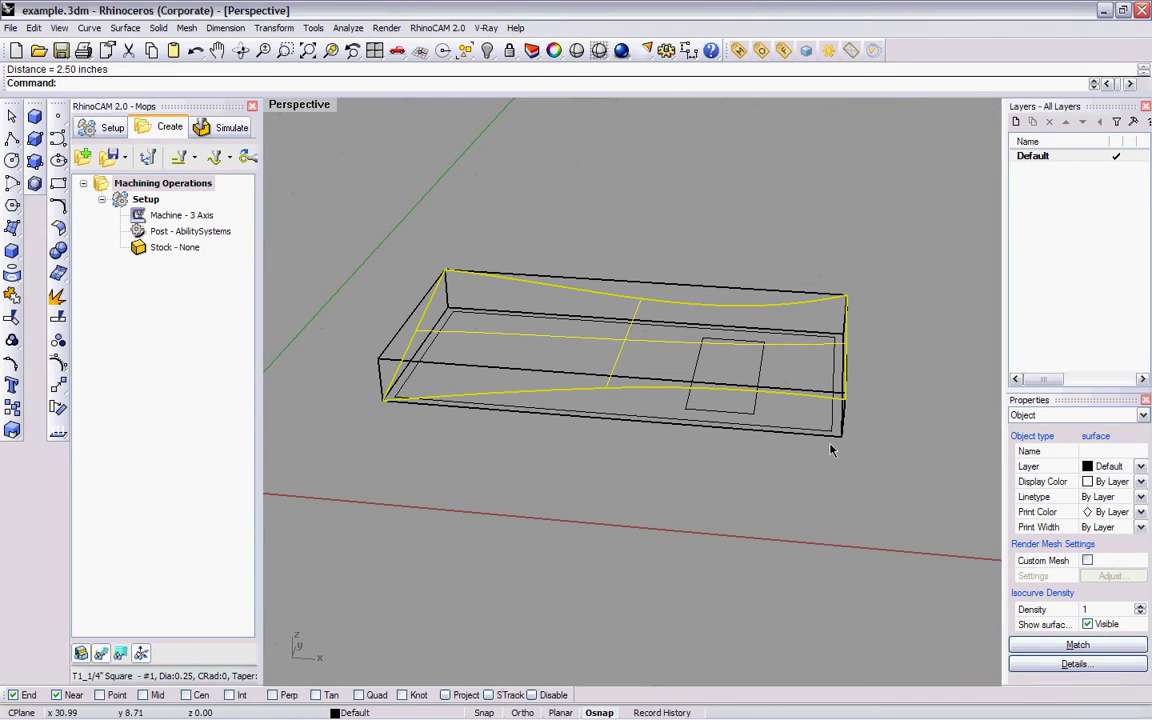
{"action": "right_click_drag", "start_coordinate": [810, 422], "coordinate": [310, 408]}
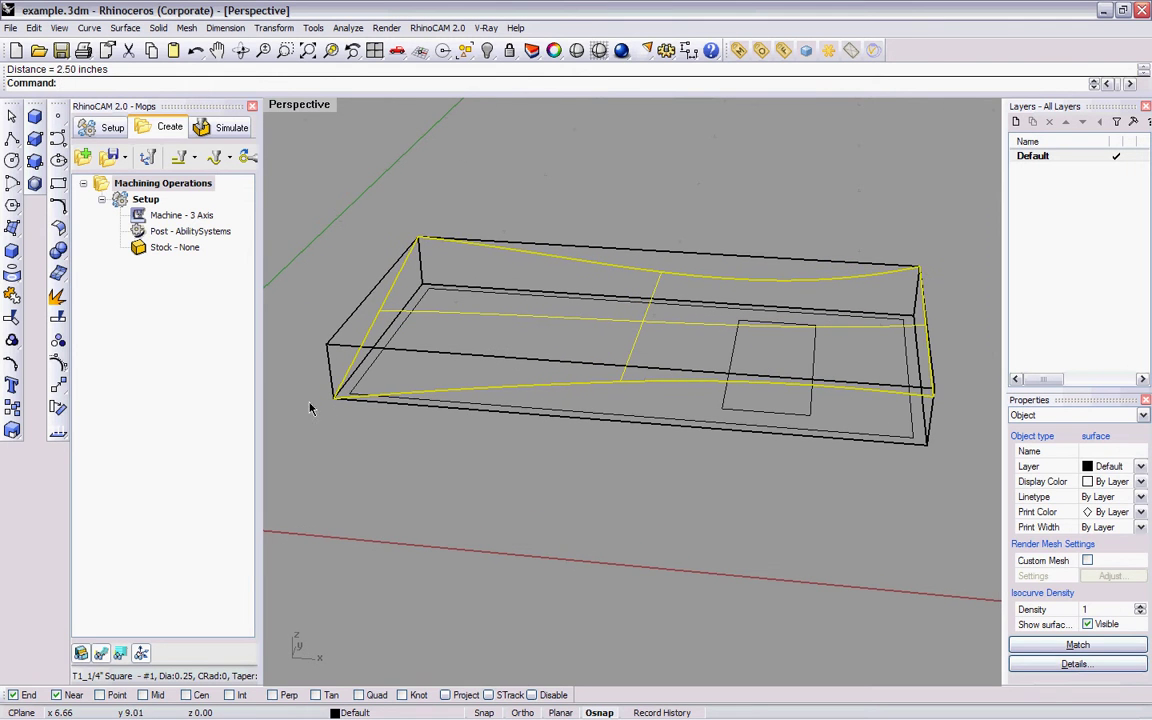
{"action": "key", "text": "ctrl+w"}
{"action": "left_click_drag", "start_coordinate": [312, 379], "coordinate": [363, 428]}
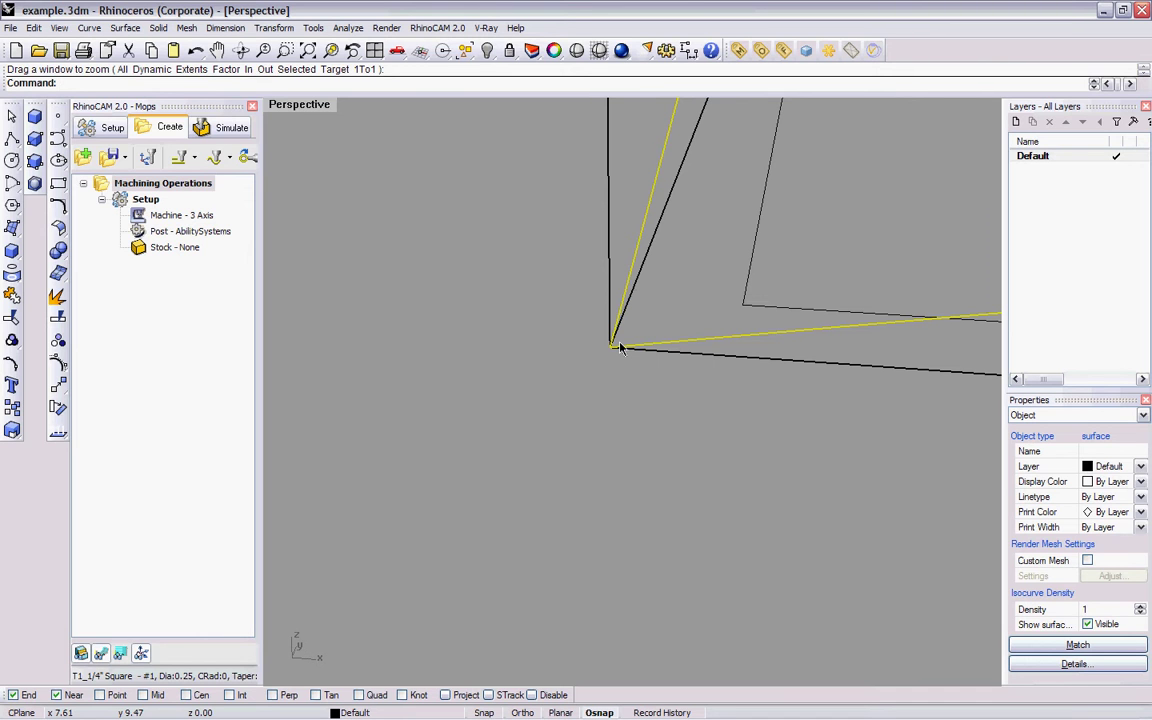
{"action": "scroll", "coordinate": [620, 343], "scroll_direction": "down", "scroll_amount": 6}
{"action": "scroll", "coordinate": [617, 336], "scroll_direction": "down", "scroll_amount": 5}
{"action": "scroll", "coordinate": [618, 370], "scroll_direction": "down", "scroll_amount": 2}
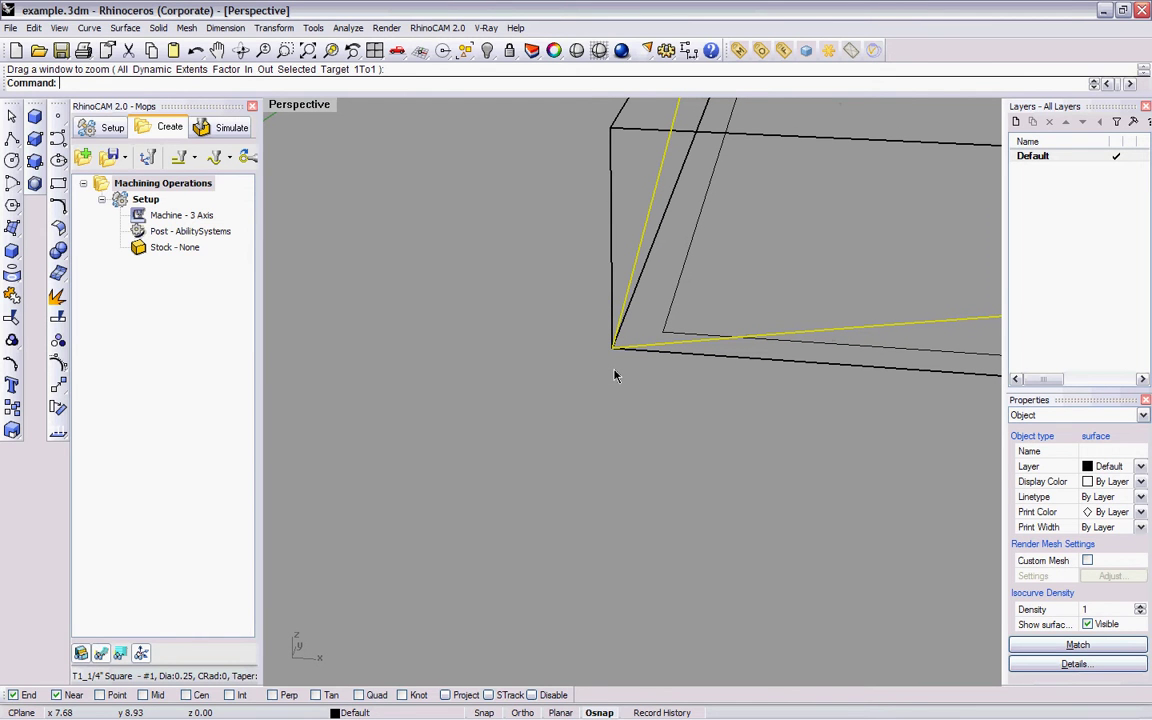
{"action": "scroll", "coordinate": [575, 374], "scroll_direction": "down", "scroll_amount": 8}
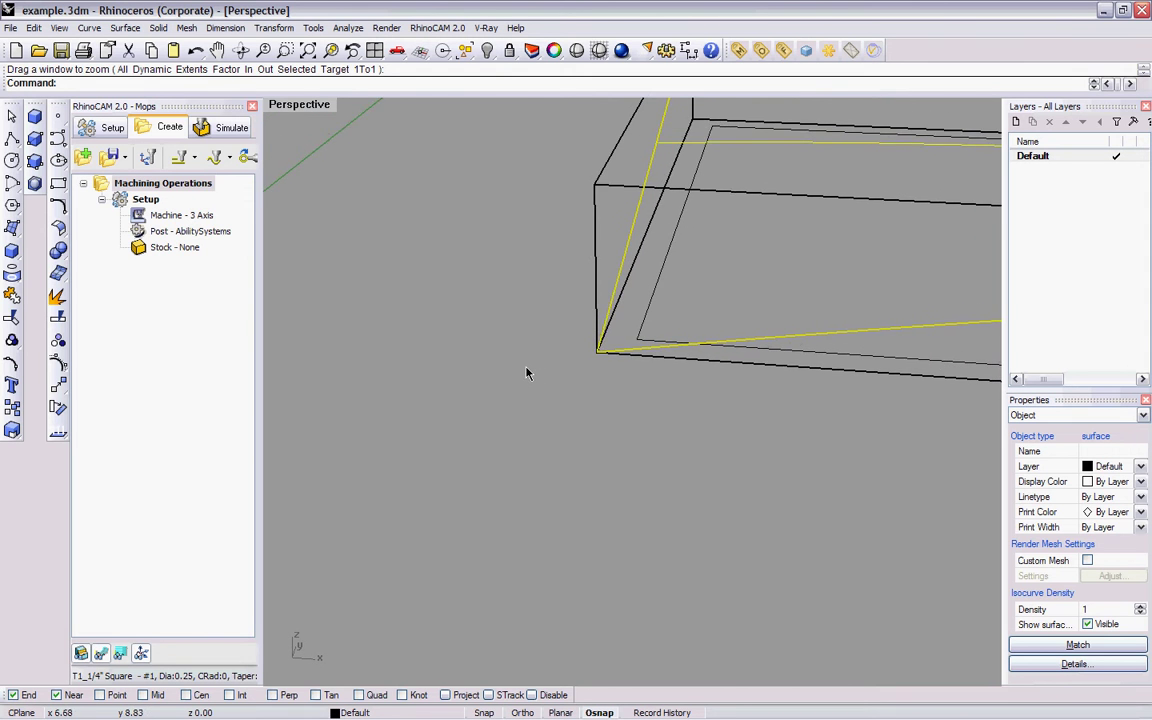
{"action": "scroll", "coordinate": [578, 366], "scroll_direction": "down", "scroll_amount": 6}
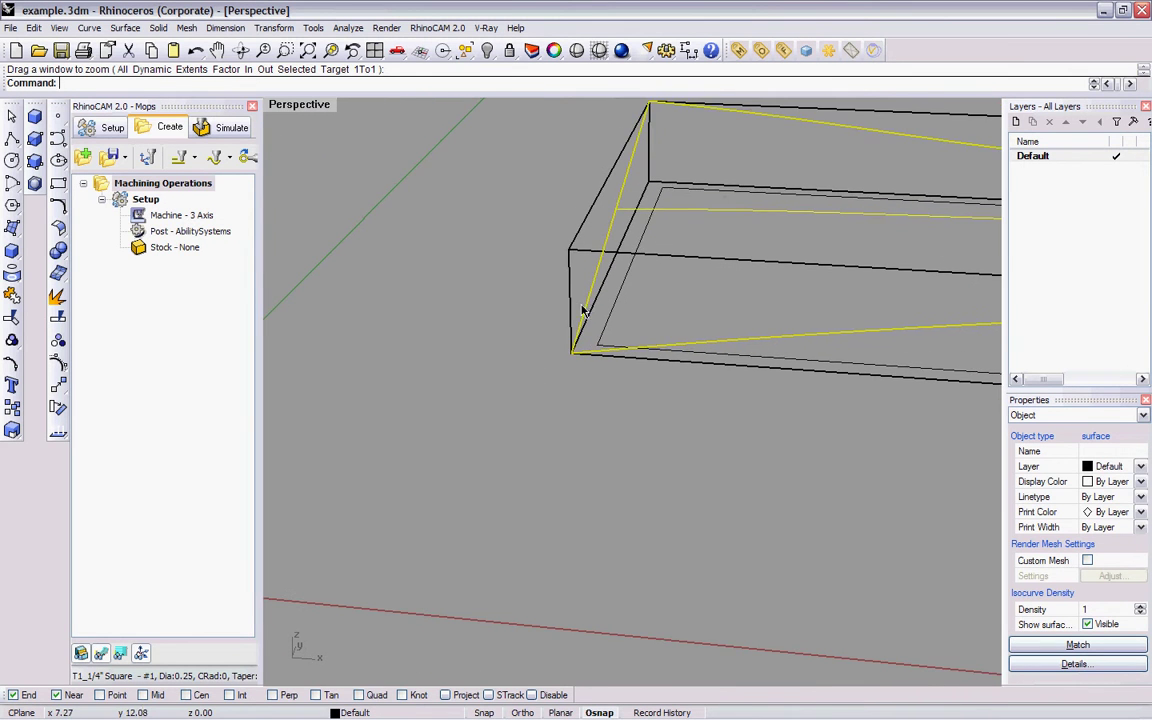
Delete the bounding box and move the surface vertically upward by 0.25 inches
{"action": "left_click", "coordinate": [570, 268]}
{"action": "key", "text": "Delete"}
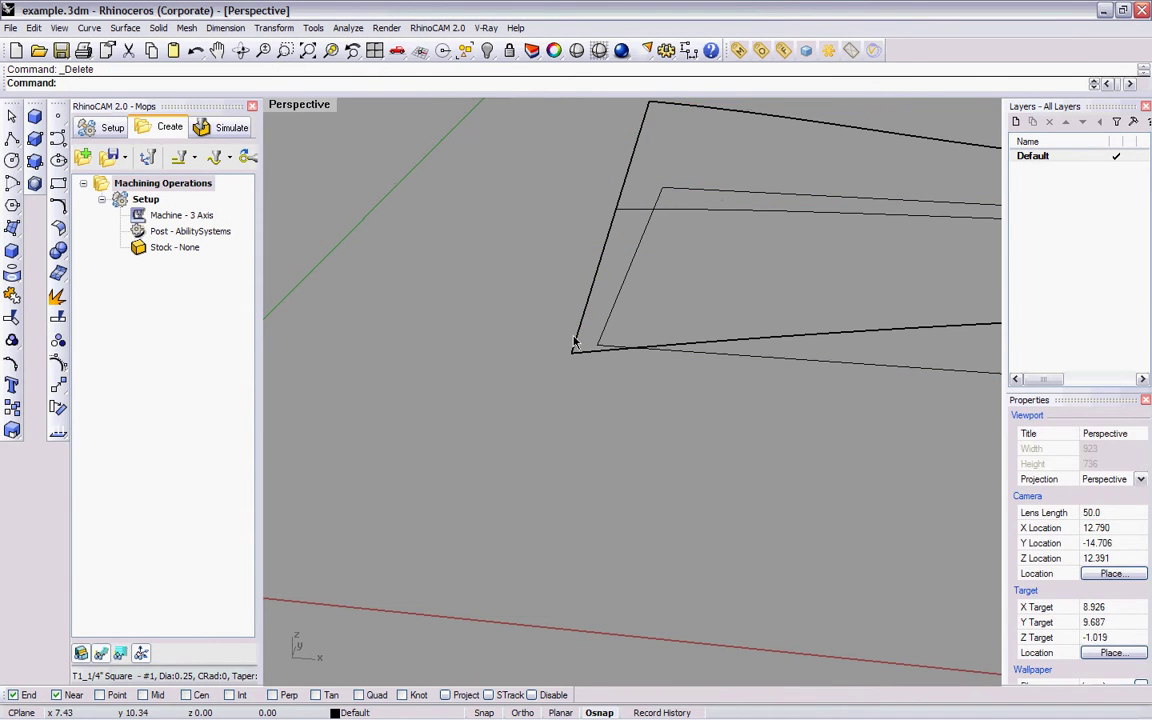
{"action": "left_click", "coordinate": [588, 354]}
{"action": "type", "text": "m"}
{"action": "key", "text": "Return"}
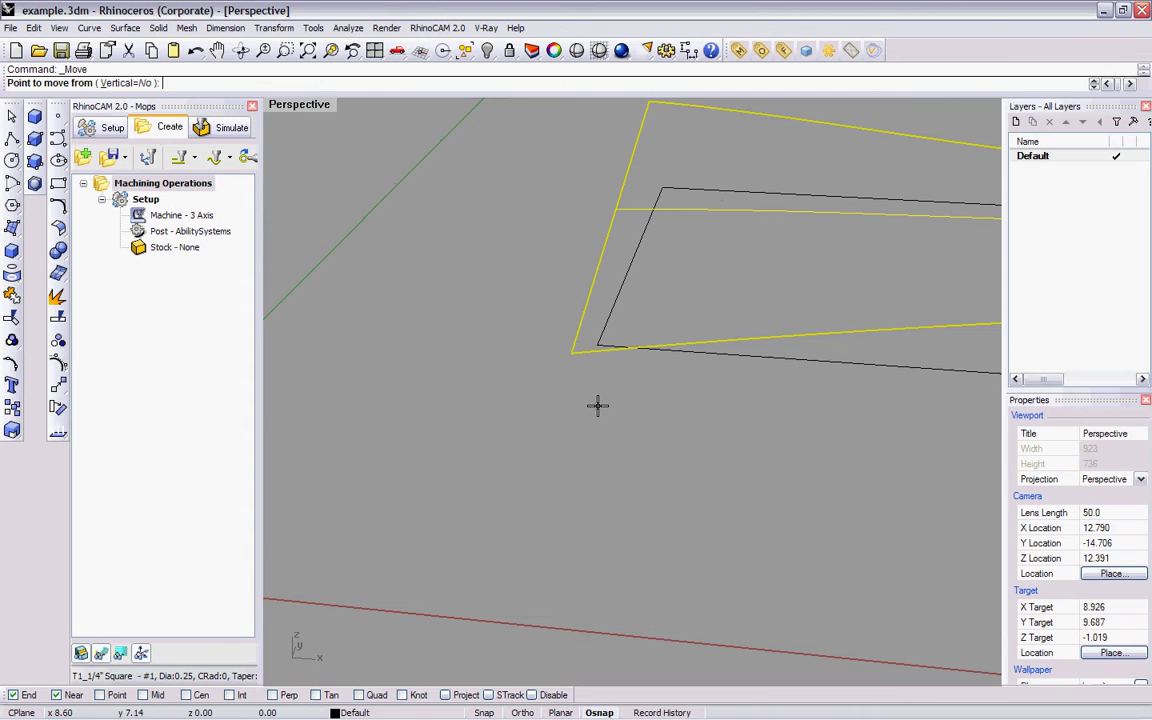
{"action": "type", "text": "V"}
{"action": "key", "text": "Return"}
{"action": "left_click", "coordinate": [628, 428]}
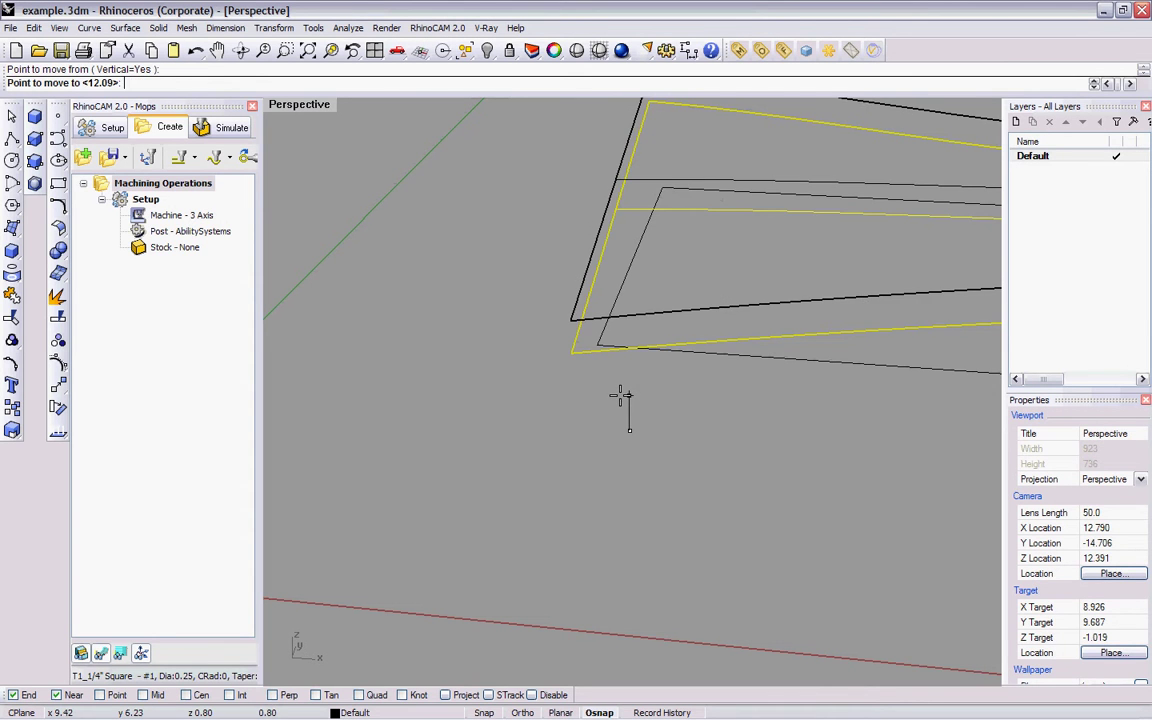
{"action": "type", "text": ".25"}
{"action": "key", "text": "Return"}
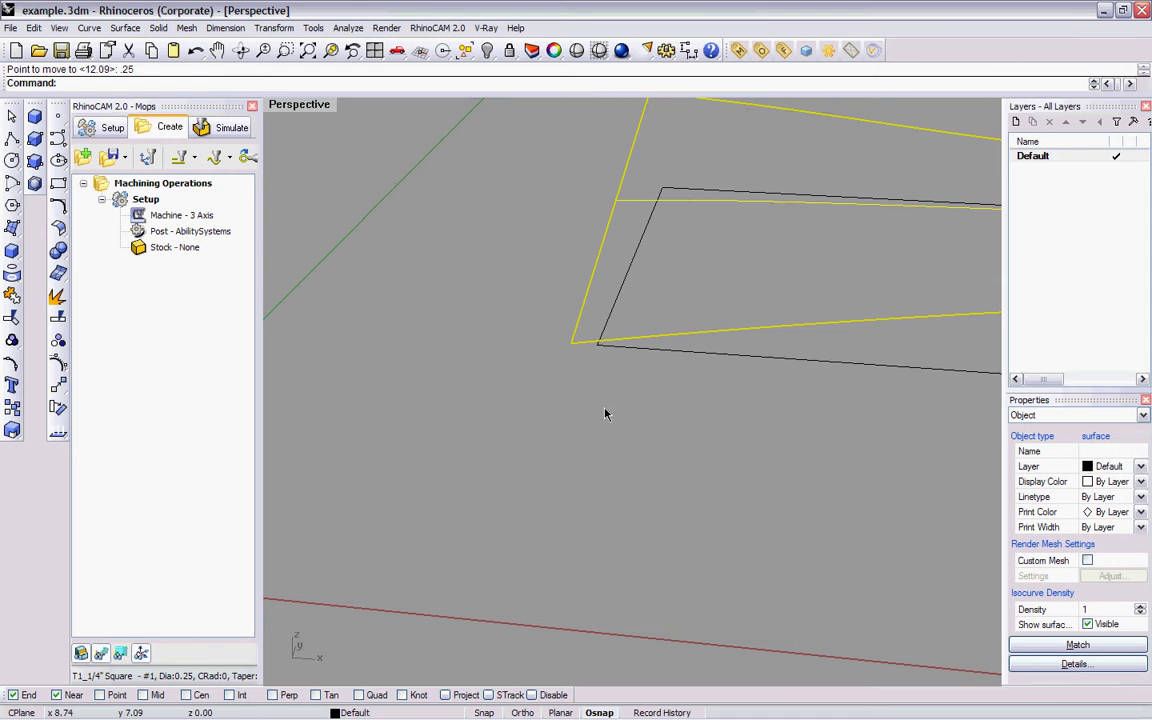
Restore the four-view layout and create a world-aligned bounding box around the raised surface and the large flat rectangle
{"action": "right_click_drag", "start_coordinate": [484, 348], "coordinate": [625, 337]}
{"action": "right_click_drag", "start_coordinate": [543, 378], "coordinate": [432, 364]}
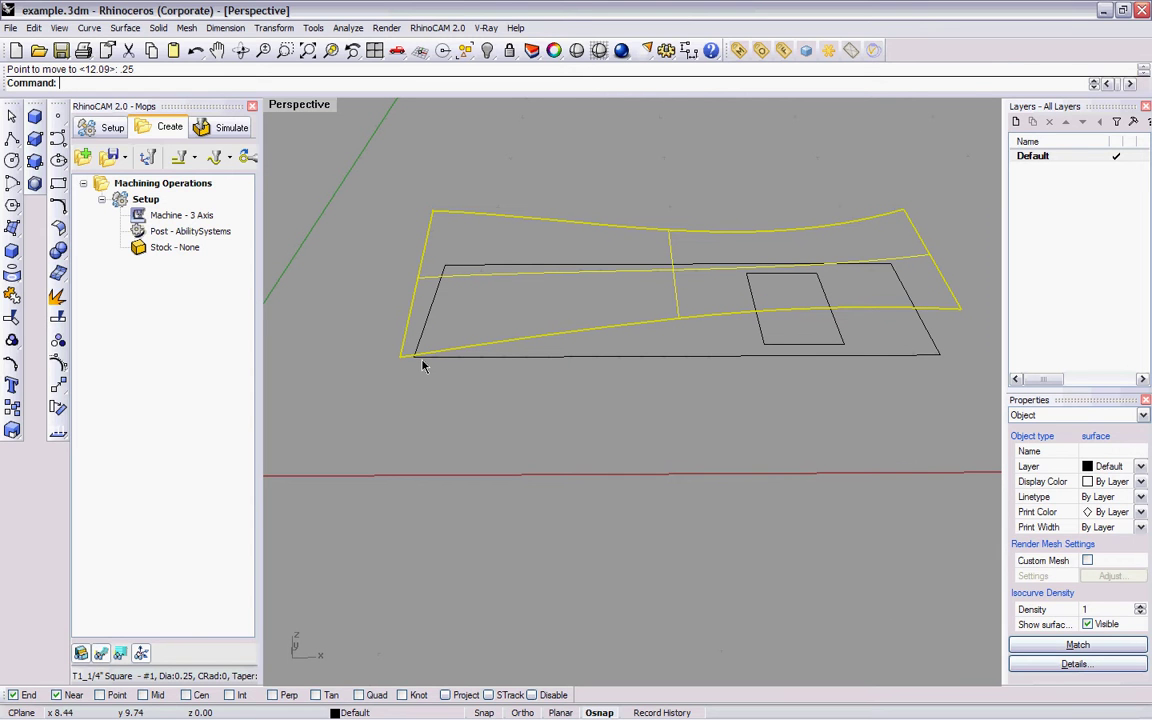
{"action": "left_click", "coordinate": [501, 360], "text": "shift"}
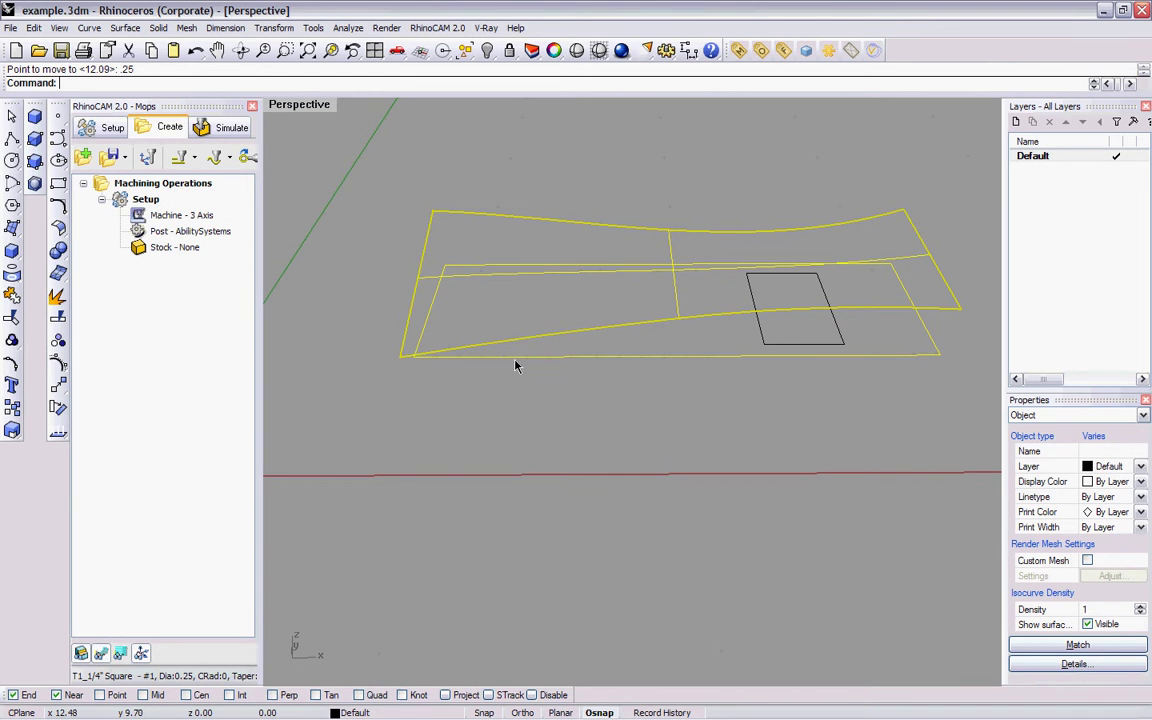
{"action": "double_click", "coordinate": [294, 105]}
{"action": "left_click", "coordinate": [586, 357]}
{"action": "left_click", "coordinate": [776, 224]}
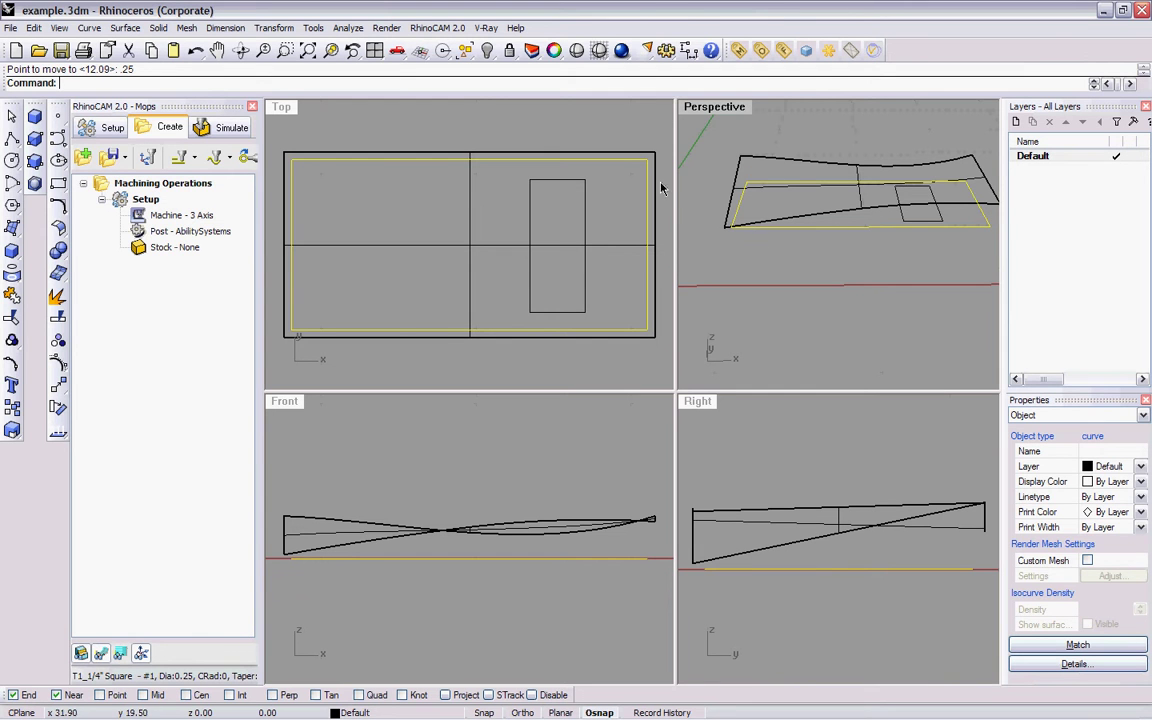
{"action": "left_click", "coordinate": [828, 217], "text": "shift"}
{"action": "type", "text": "BoundingBox"}
{"action": "key", "text": "Return"}
{"action": "key", "text": "Return"}
{"action": "left_click", "coordinate": [953, 254]}
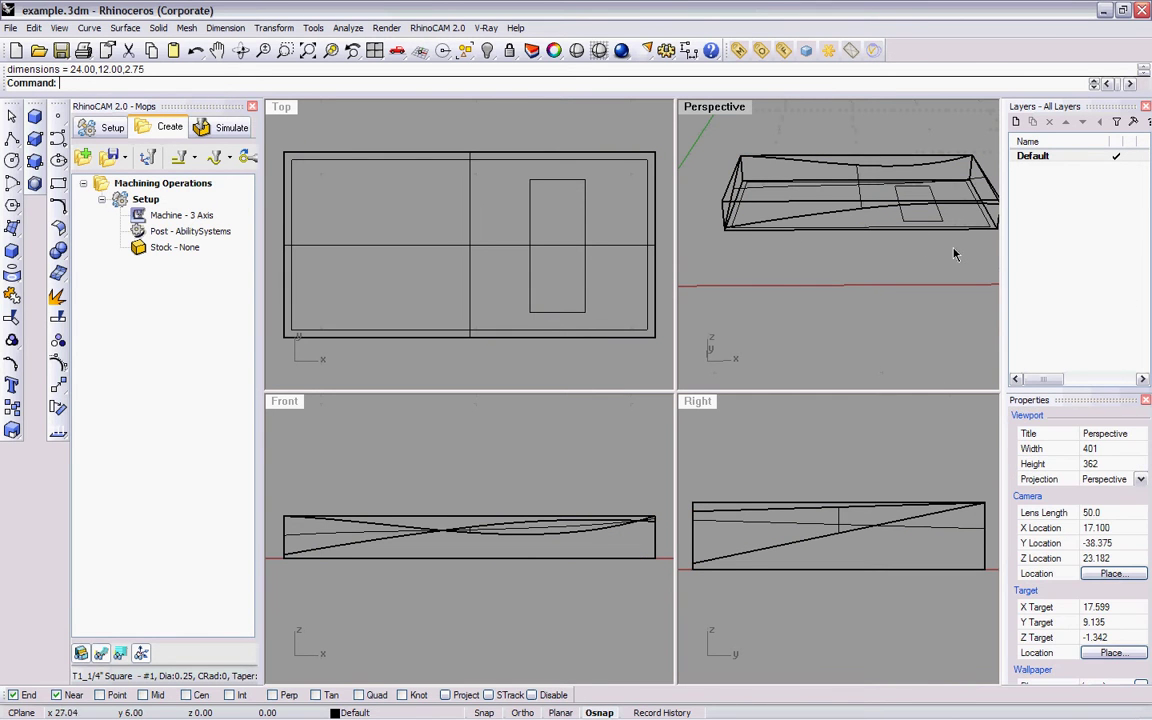
Measure the new bounding box's height along its vertical edge at the front corner nearest the origin
{"action": "type", "text": "Dist"}
{"action": "key", "text": "Return"}
{"action": "left_click", "coordinate": [724, 229]}
{"action": "left_click", "coordinate": [733, 200]}
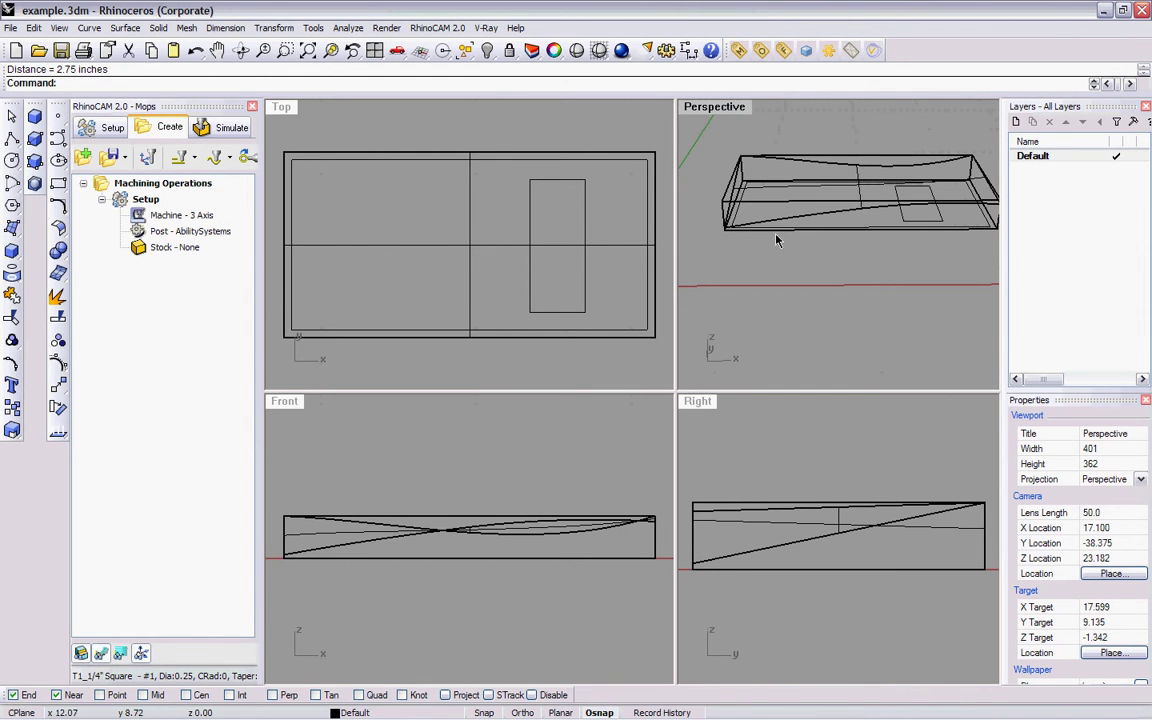
Move all geometry from the bounding box's lower front corner at minimum X to the origin 0,0,0
{"action": "scroll", "coordinate": [748, 244], "scroll_direction": "down", "scroll_amount": 2}
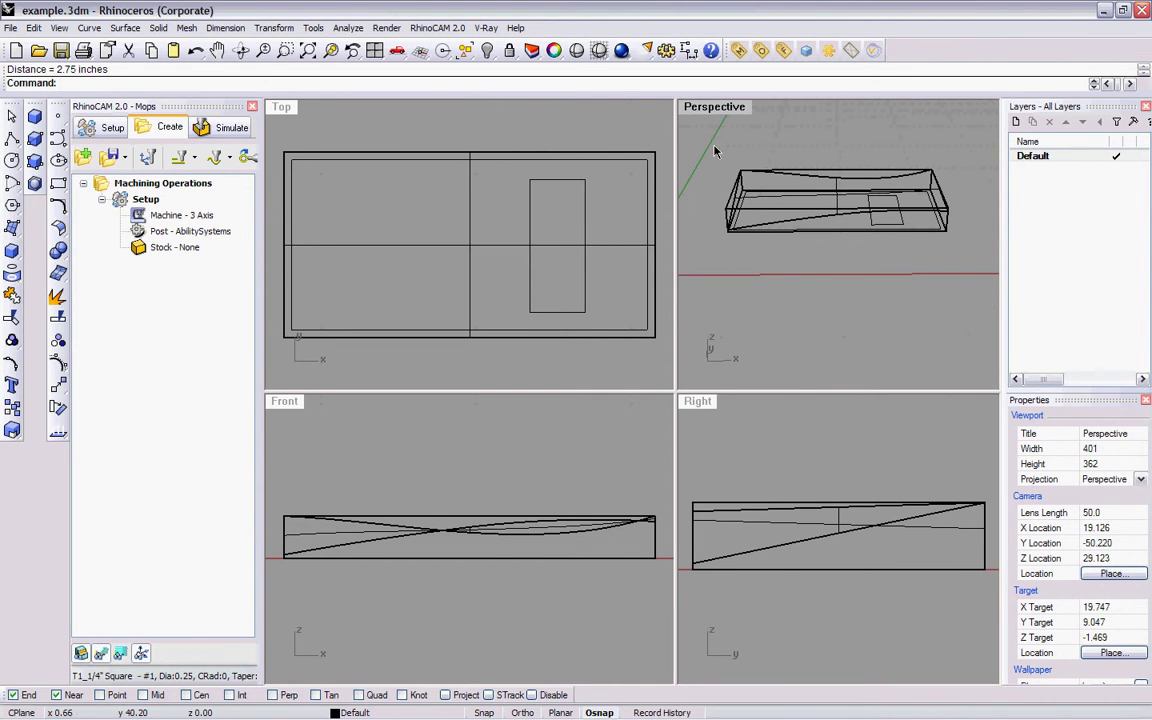
{"action": "left_click_drag", "start_coordinate": [714, 147], "coordinate": [974, 280]}
{"action": "type", "text": "m"}
{"action": "key", "text": "Return"}
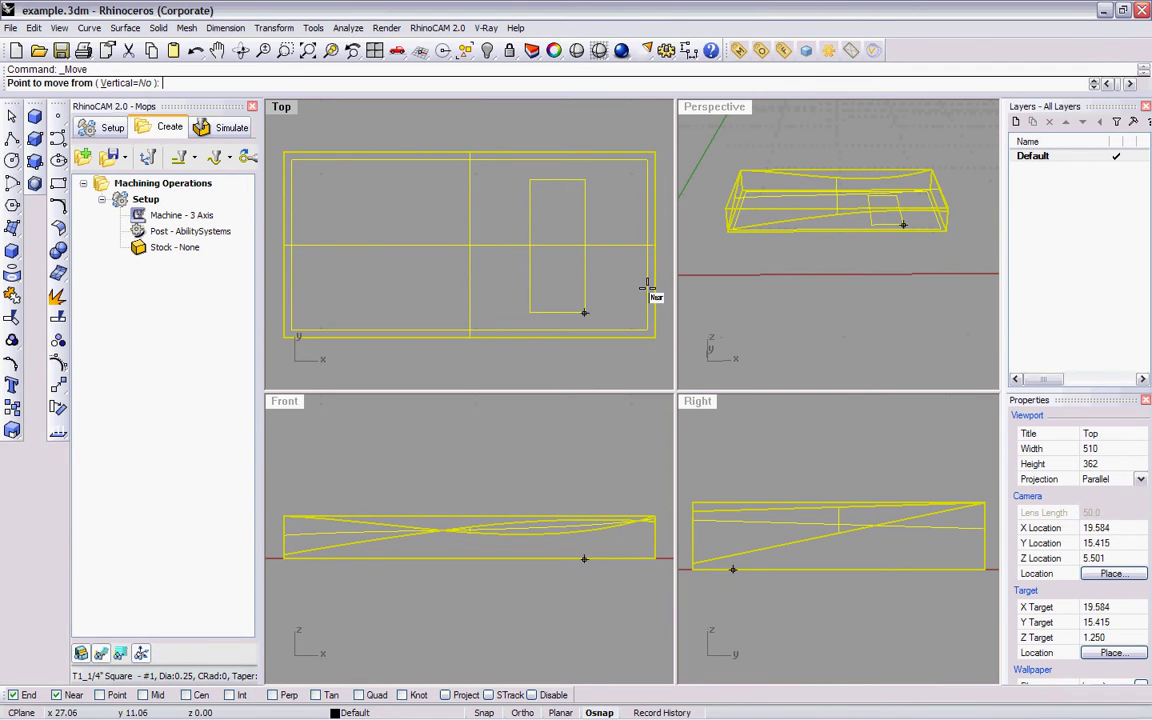
{"action": "left_click", "coordinate": [727, 233]}
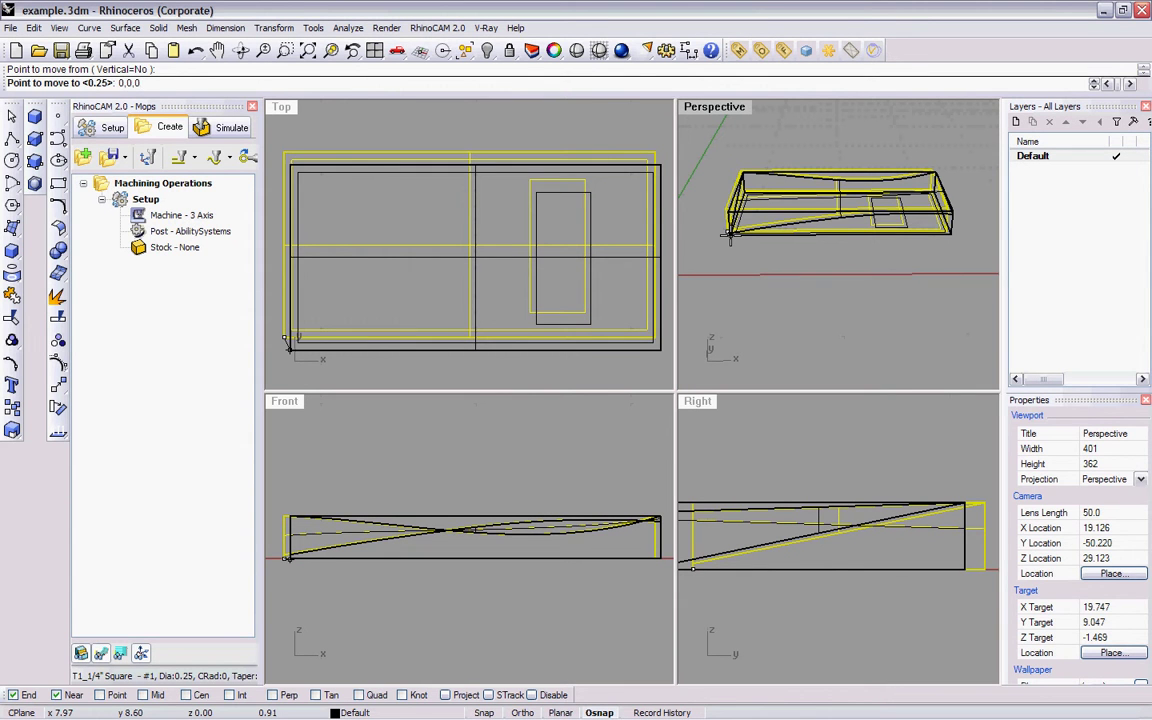
{"action": "type", "text": "0,0,0"}
{"action": "key", "text": "Return"}
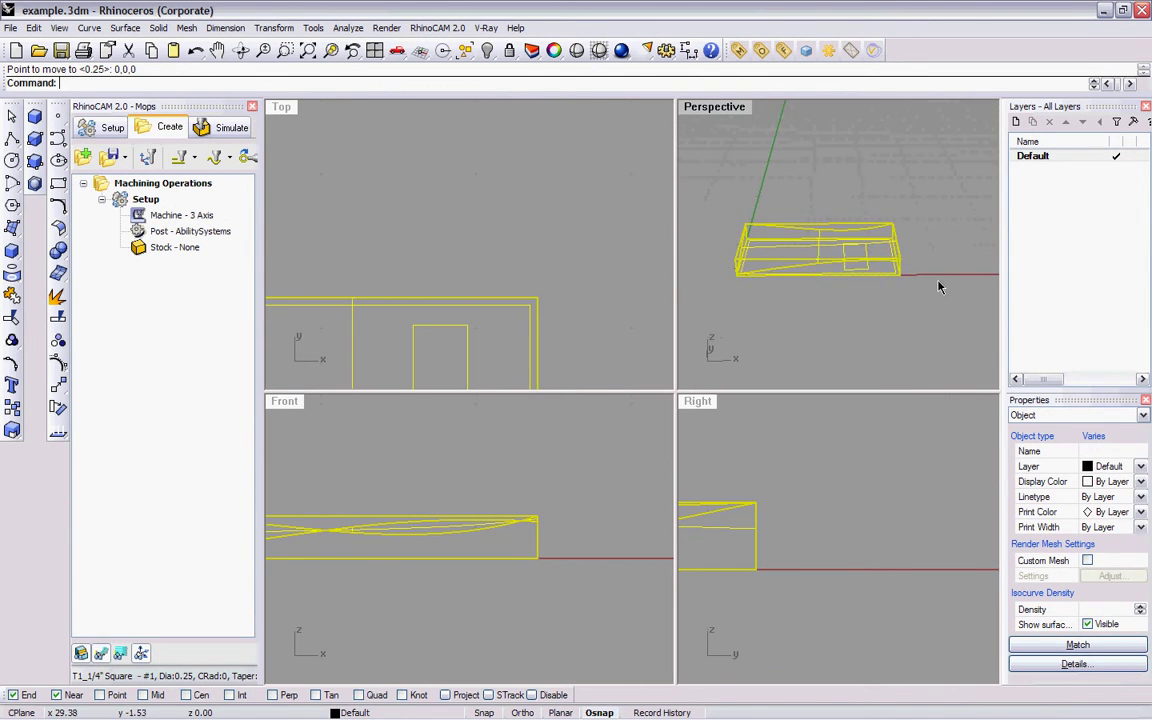
{"action": "right_click_drag", "start_coordinate": [938, 287], "coordinate": [914, 287]}
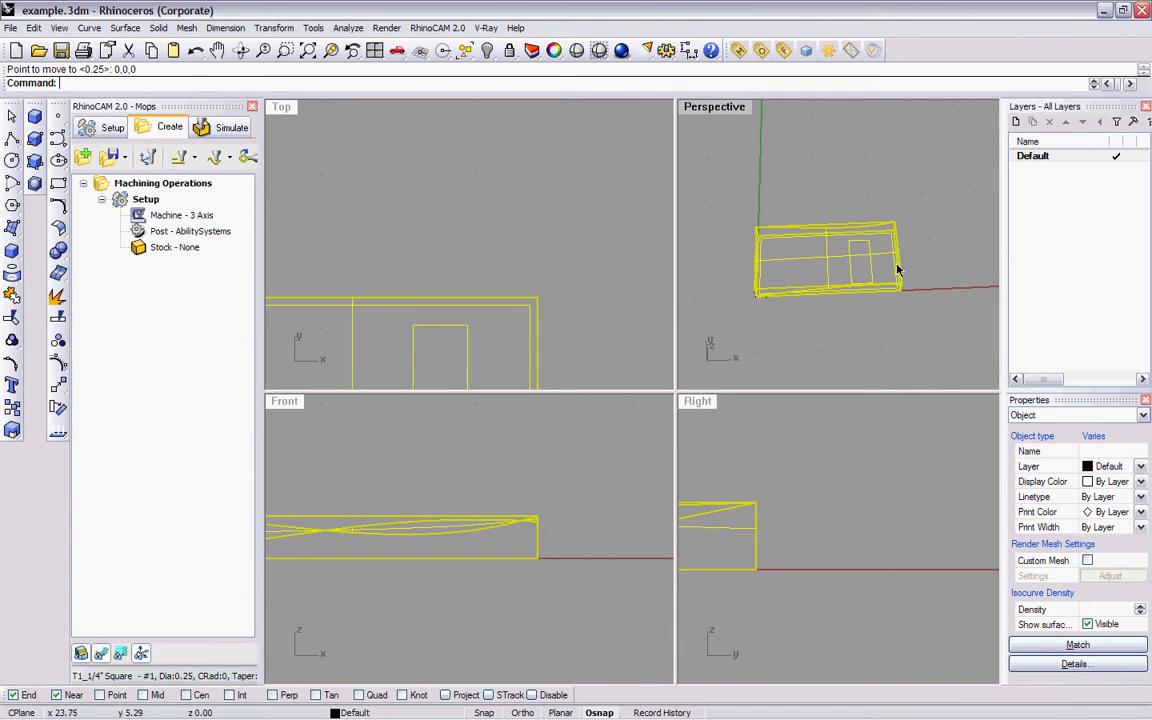
{"action": "left_click", "coordinate": [823, 327]}
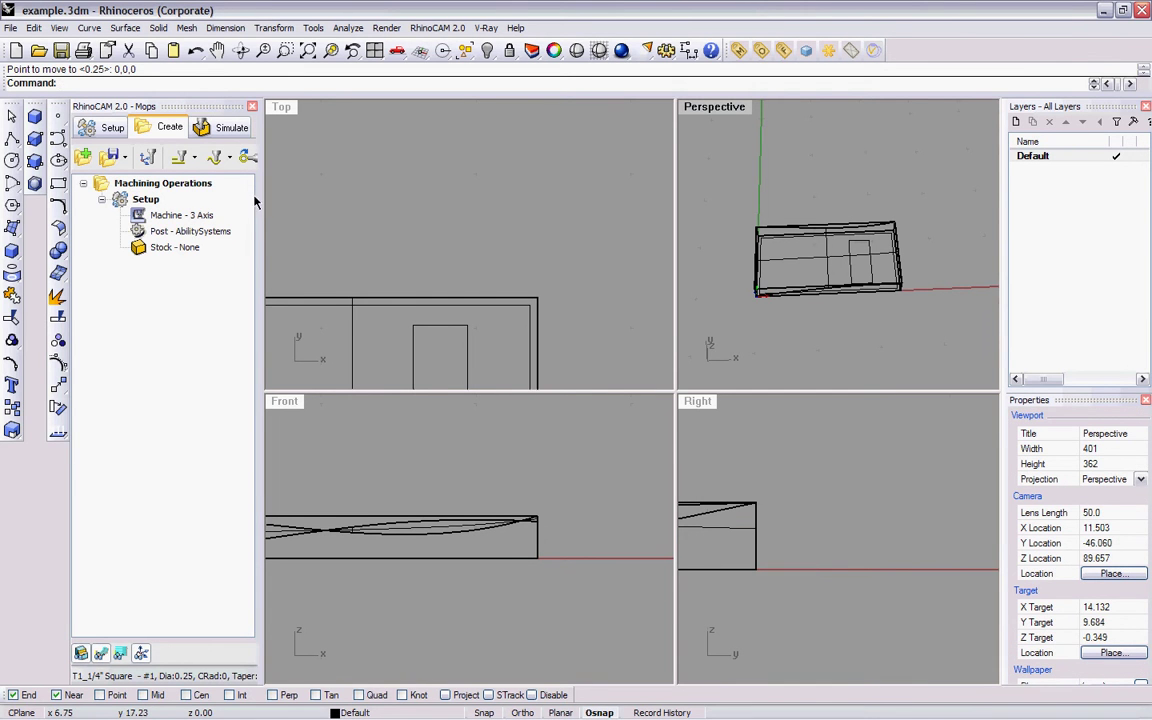
Create a RhinoCAM box stock matching the bounding box, 24 long, 12 wide and 2.75 high, with its corner at 0,0,0
{"action": "left_click", "coordinate": [874, 222]}
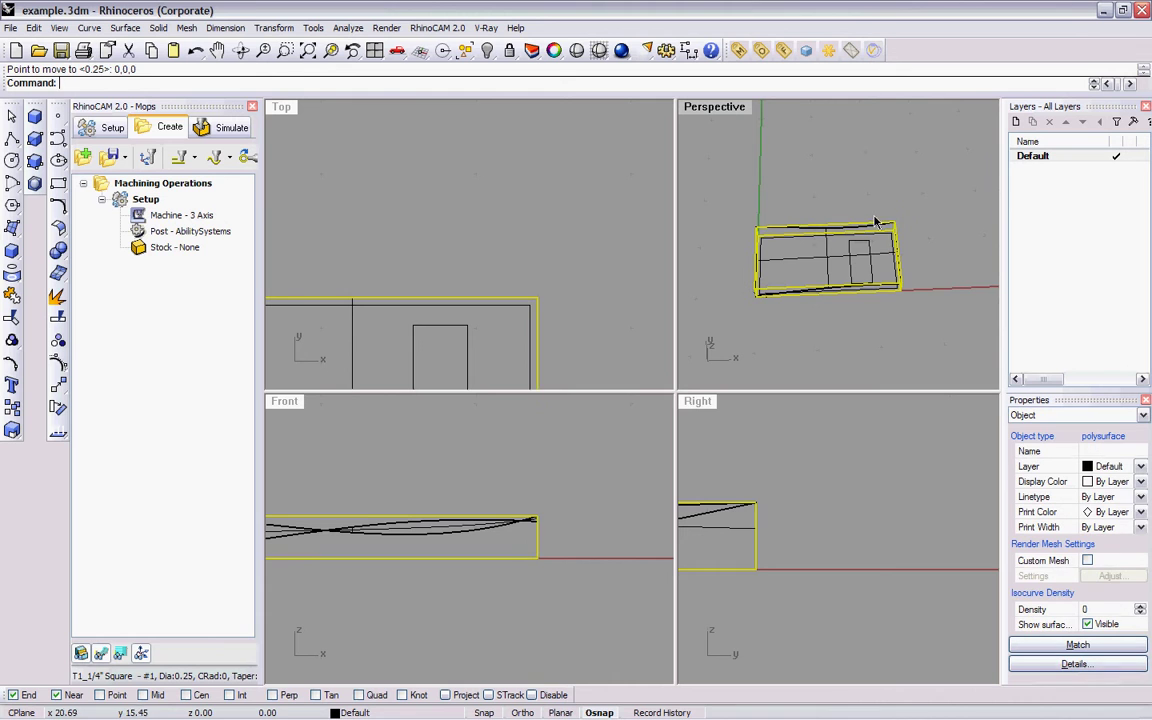
{"action": "left_click", "coordinate": [124, 129]}
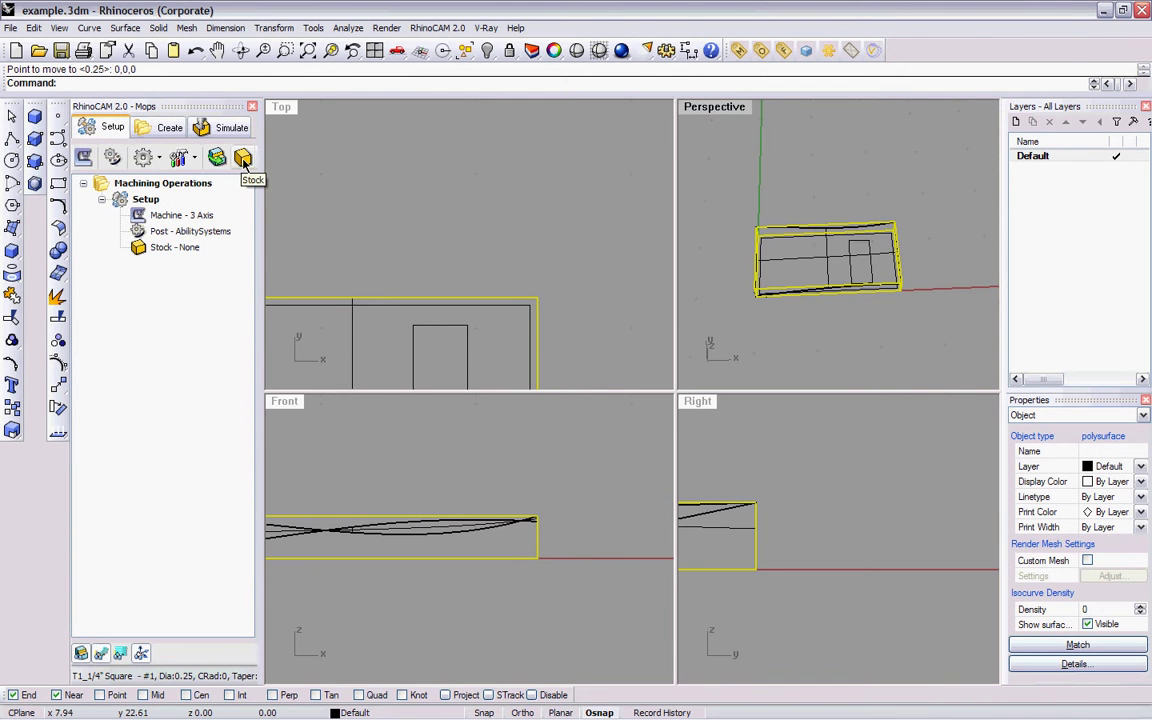
{"action": "left_click", "coordinate": [243, 159]}
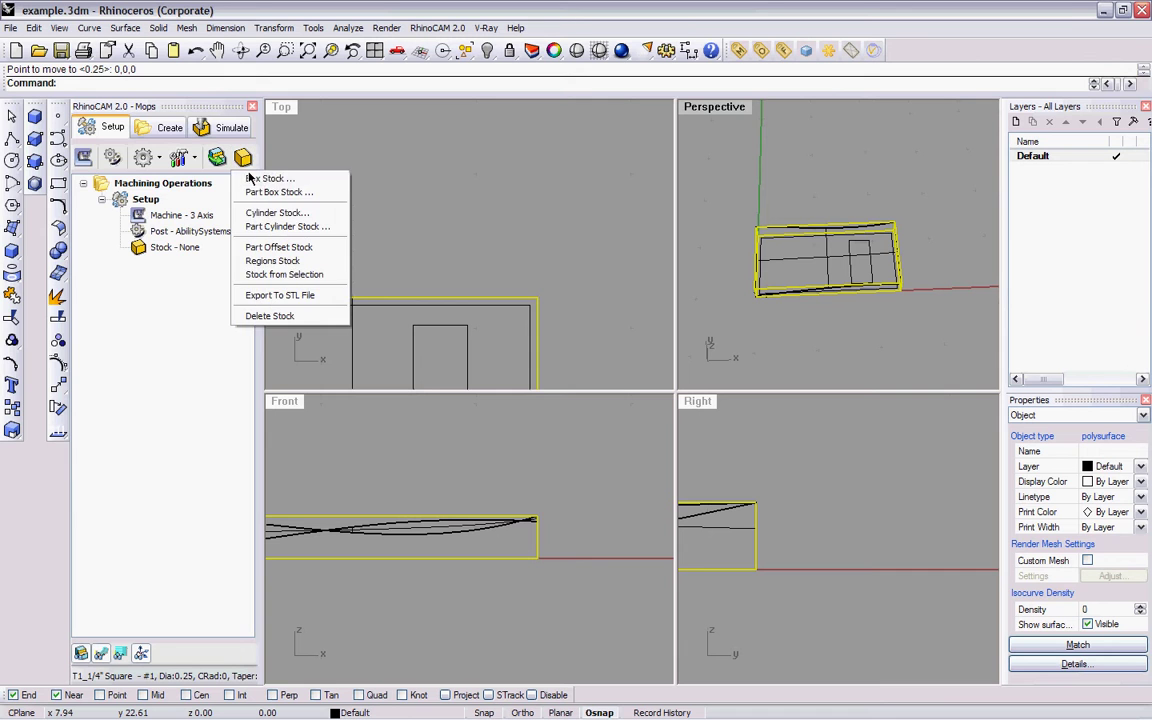
{"action": "left_click", "coordinate": [265, 179]}
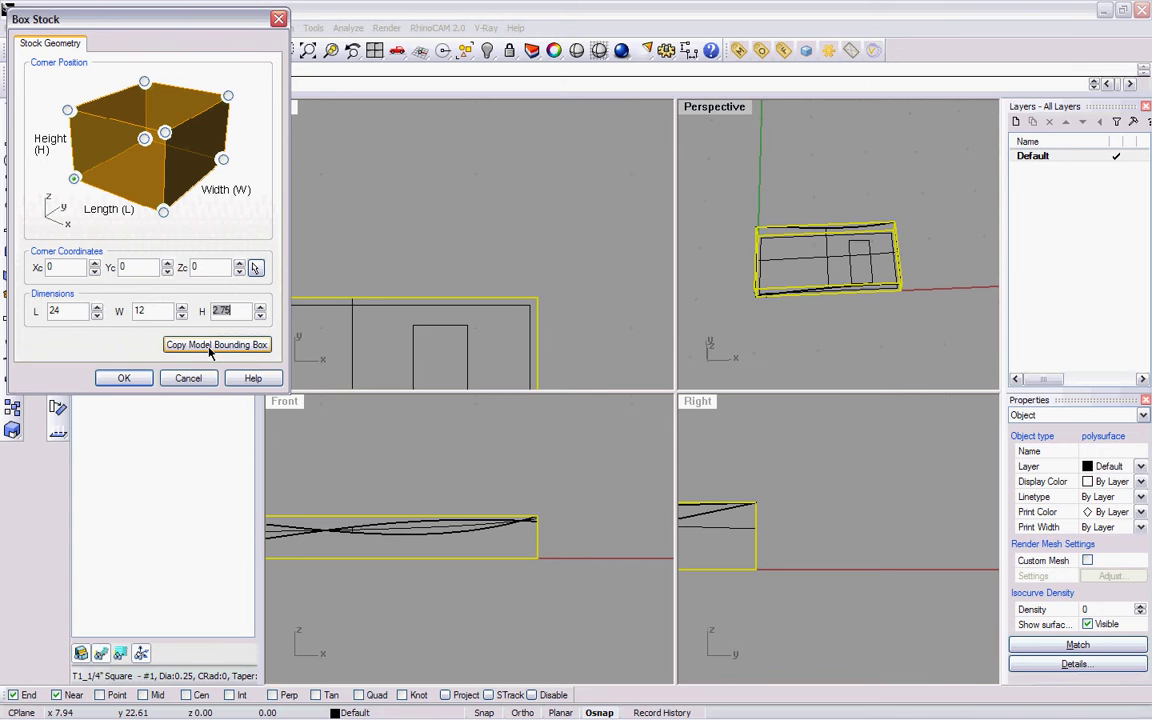
{"action": "left_click", "coordinate": [124, 378]}
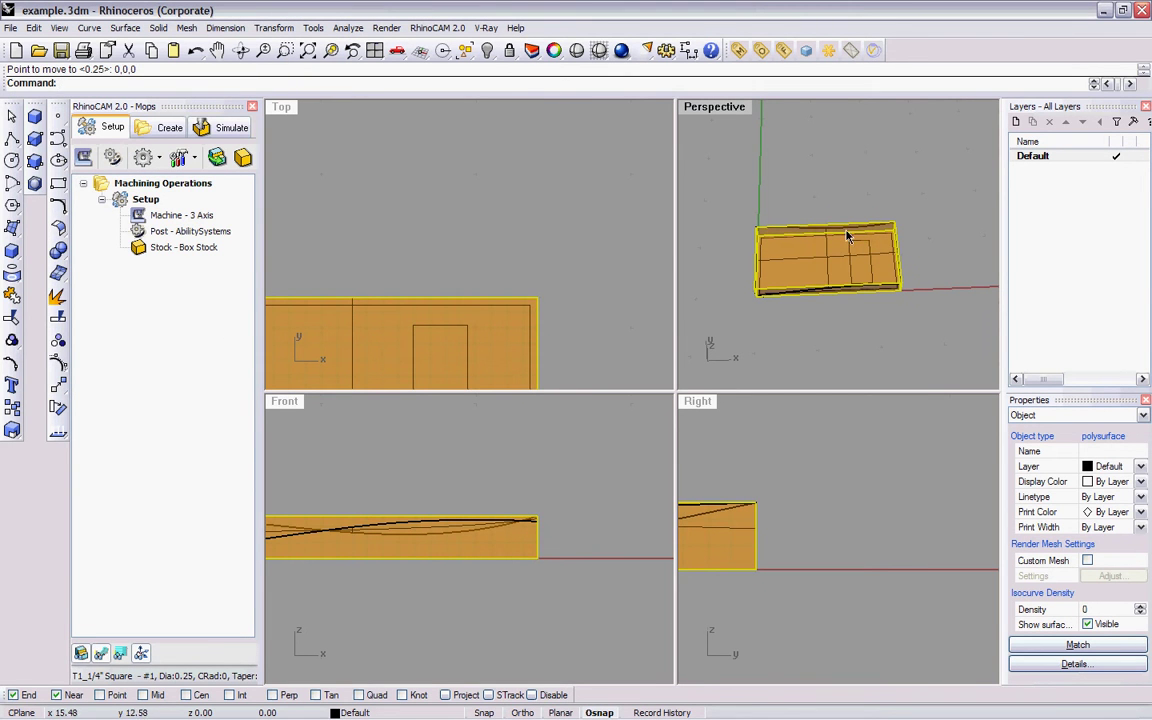
Hide the selected bounding box polysurface
{"action": "type", "text": "Hide"}
{"action": "key", "text": "Return"}
{"action": "right_click_drag", "start_coordinate": [911, 248], "coordinate": [754, 257]}
{"action": "scroll", "coordinate": [726, 172], "scroll_direction": "up", "scroll_amount": 1}
{"action": "scroll", "coordinate": [631, 213], "scroll_direction": "up", "scroll_amount": 1}
{"action": "scroll", "coordinate": [847, 254], "scroll_direction": "up", "scroll_amount": 3}
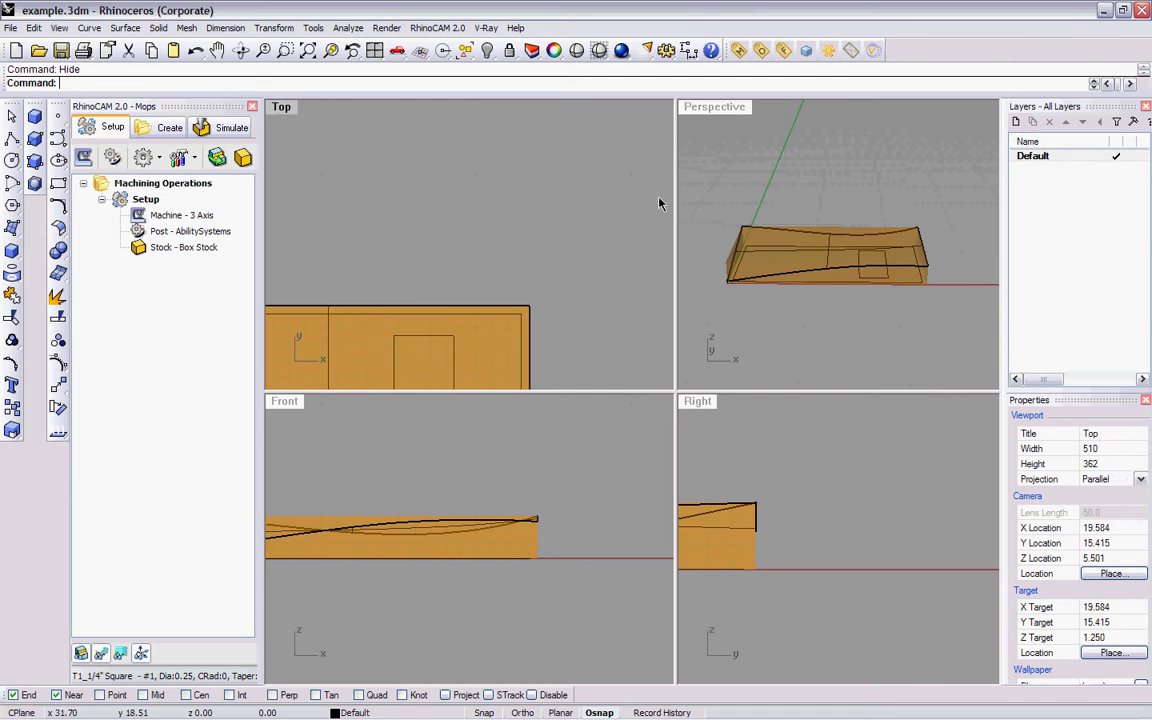
Maximize the Perspective viewport and turn off the stock display
{"action": "right_click_drag", "start_coordinate": [716, 152], "coordinate": [707, 213]}
{"action": "key", "text": "ctrl+m"}
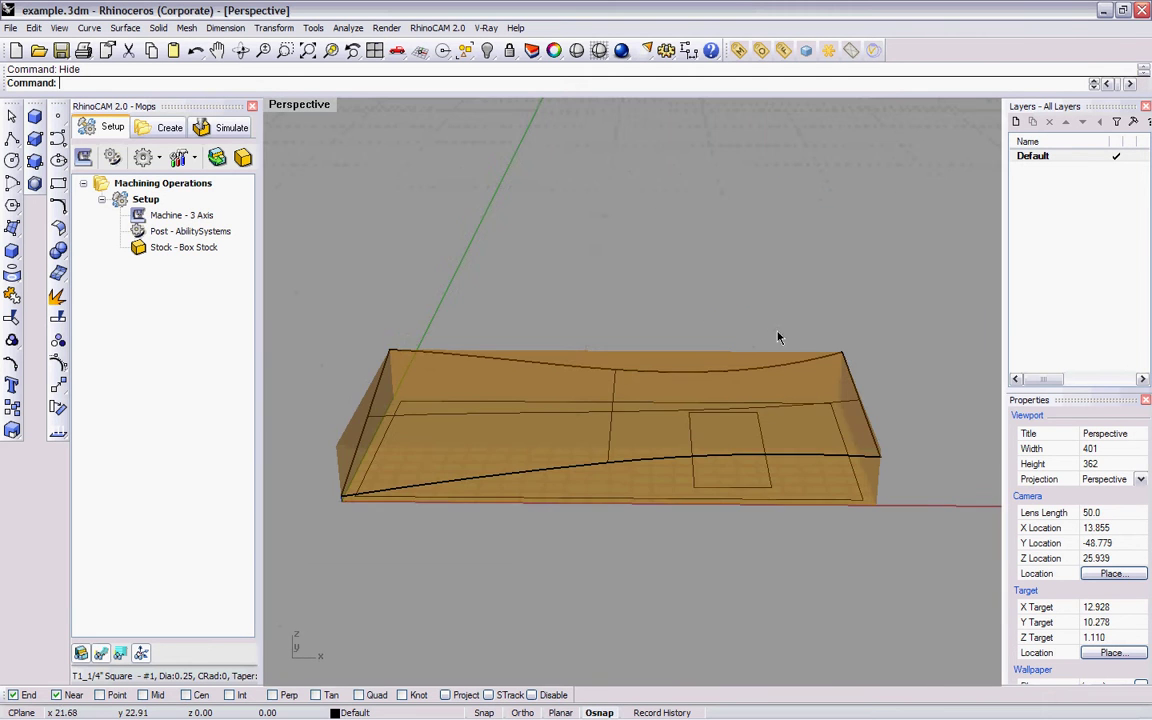
{"action": "right_click_drag", "start_coordinate": [710, 375], "coordinate": [776, 406]}
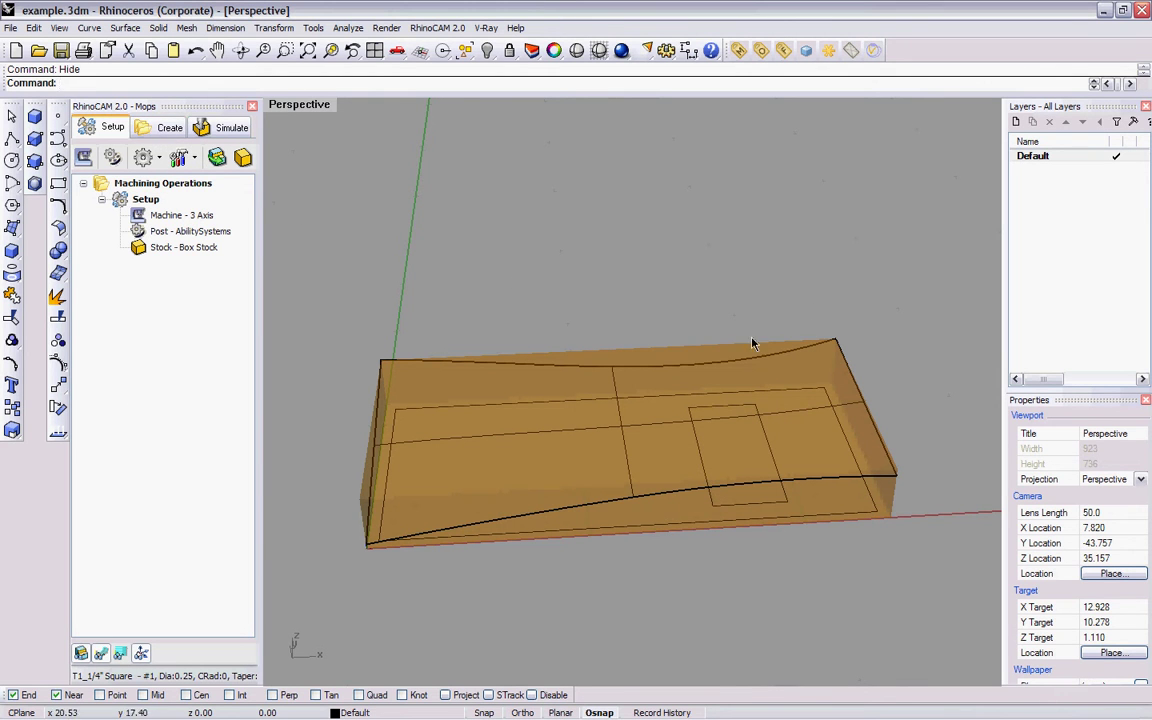
{"action": "right_click_drag", "start_coordinate": [689, 383], "coordinate": [790, 345]}
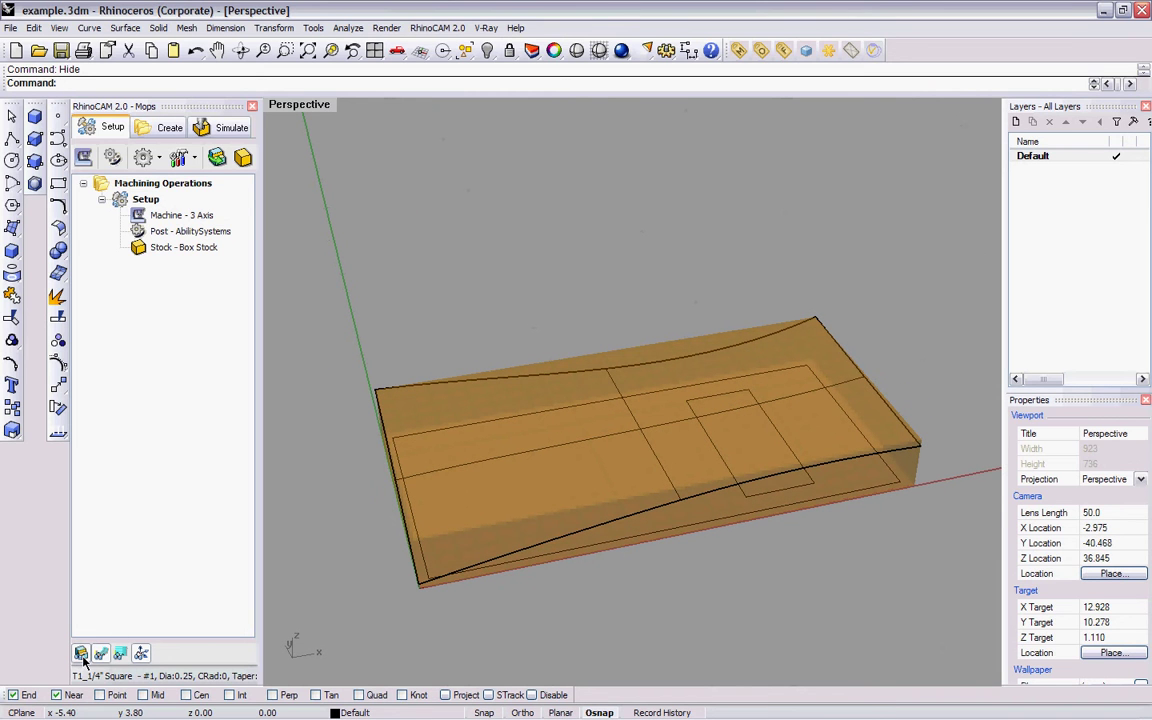
{"action": "left_click", "coordinate": [81, 654]}
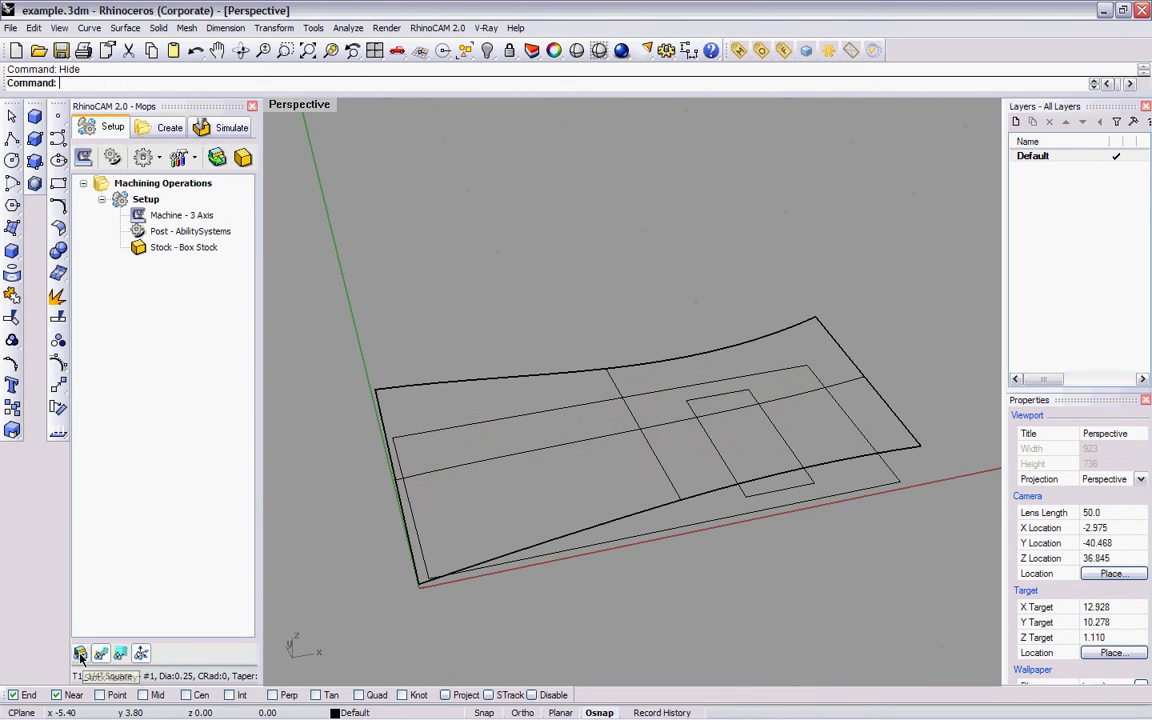
Create a 3-axis Horizontal Roughing operation for the twisted surface using the T3 1/2 Square Endmill (Roughing) tool
{"action": "left_click", "coordinate": [589, 382]}
{"action": "left_click", "coordinate": [157, 124]}
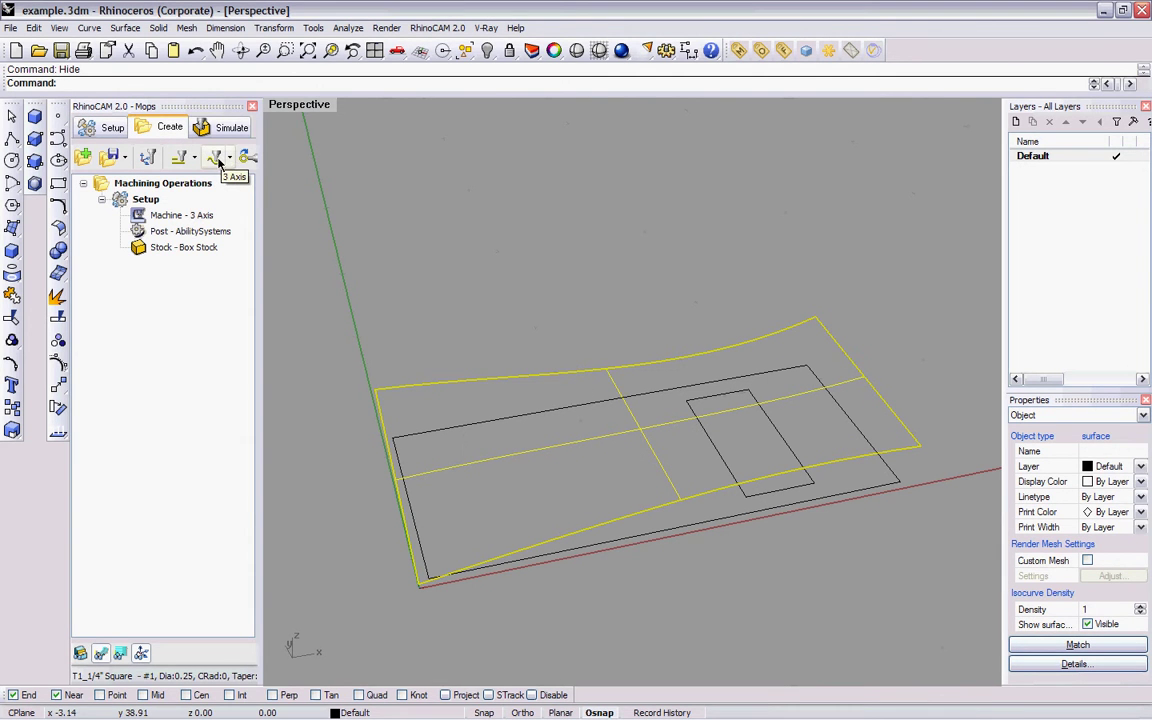
{"action": "left_click", "coordinate": [229, 160]}
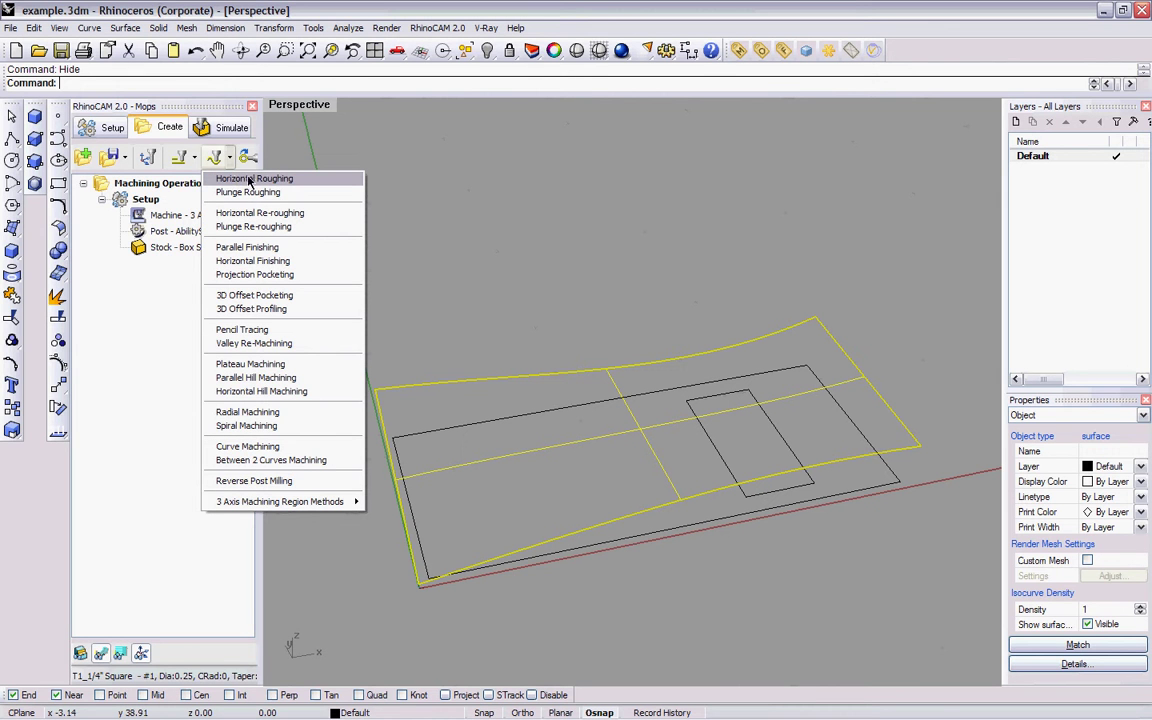
{"action": "left_click", "coordinate": [252, 178]}
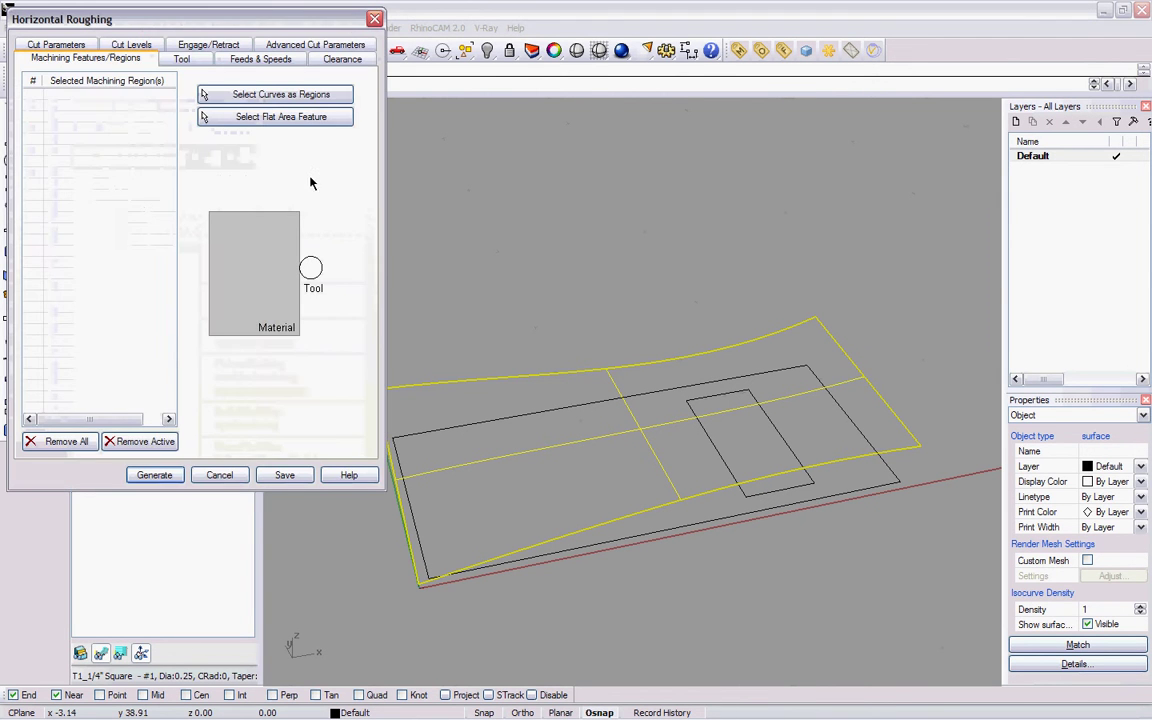
{"action": "left_click", "coordinate": [182, 60]}
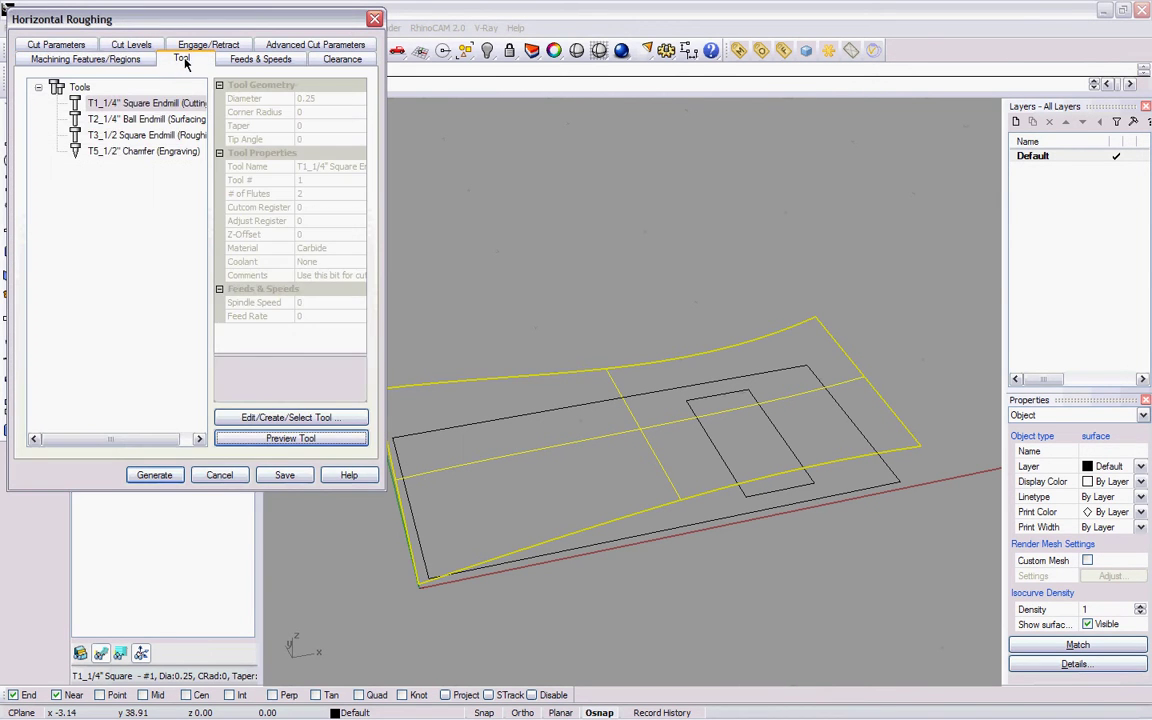
{"action": "left_click", "coordinate": [157, 136]}
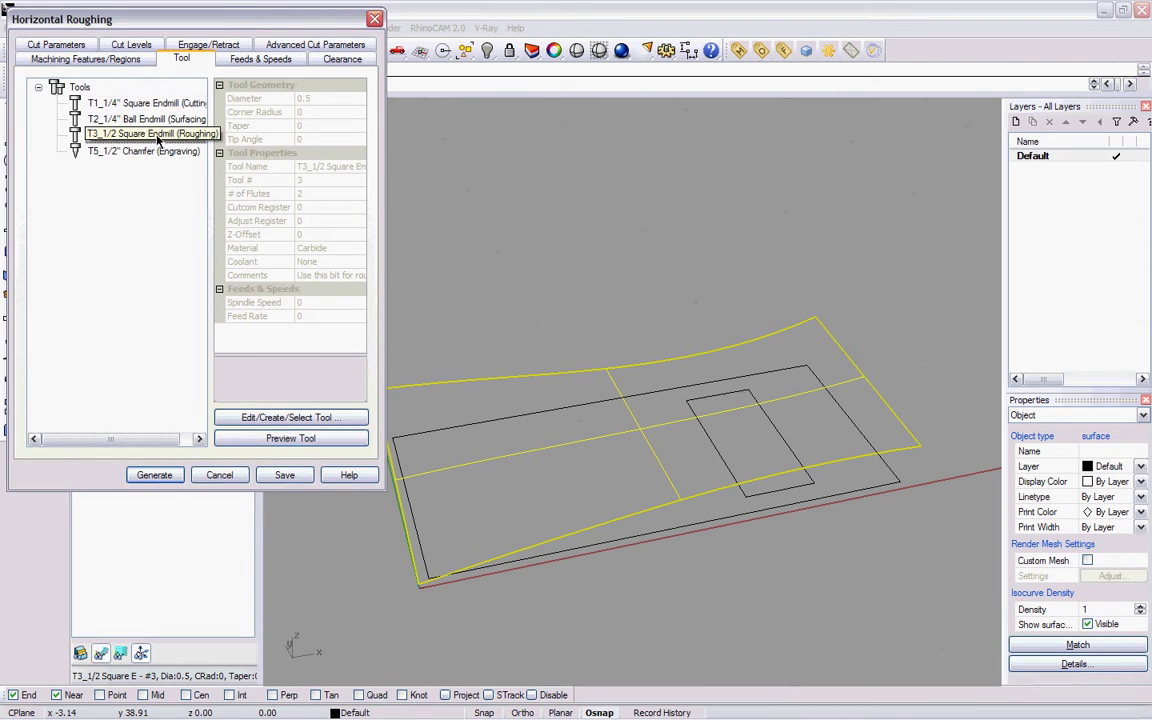
Review the roughing operation's spindle speed and its plunge, approach, cut, retract and departure feed rates
{"action": "left_click", "coordinate": [250, 60]}
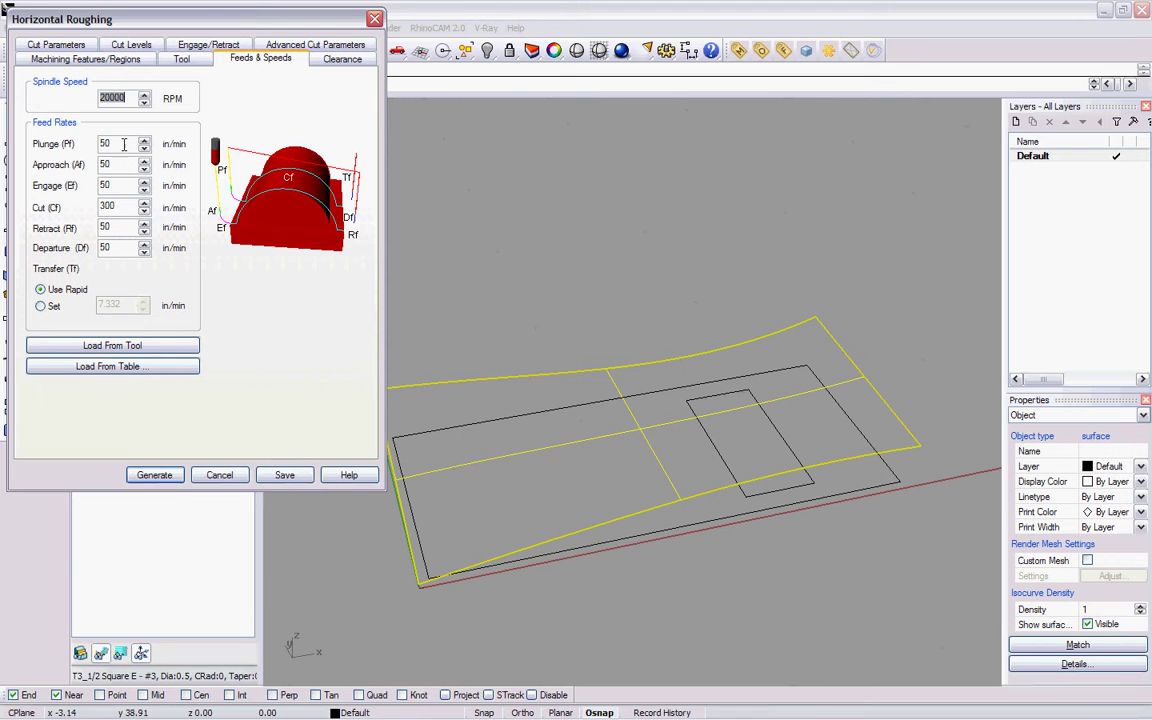
{"action": "left_click", "coordinate": [123, 144]}
{"action": "left_click", "coordinate": [121, 161]}
{"action": "left_click", "coordinate": [122, 227]}
{"action": "left_click", "coordinate": [110, 248]}
{"action": "left_click", "coordinate": [131, 205]}
{"action": "left_click_drag", "start_coordinate": [118, 206], "coordinate": [96, 206]}
{"action": "left_click_drag", "start_coordinate": [113, 144], "coordinate": [97, 144]}
{"action": "left_click_drag", "start_coordinate": [124, 208], "coordinate": [96, 206]}
Check the roughing operation's absolute Z clearance plane value and its cut transfer method
{"action": "left_click", "coordinate": [340, 62]}
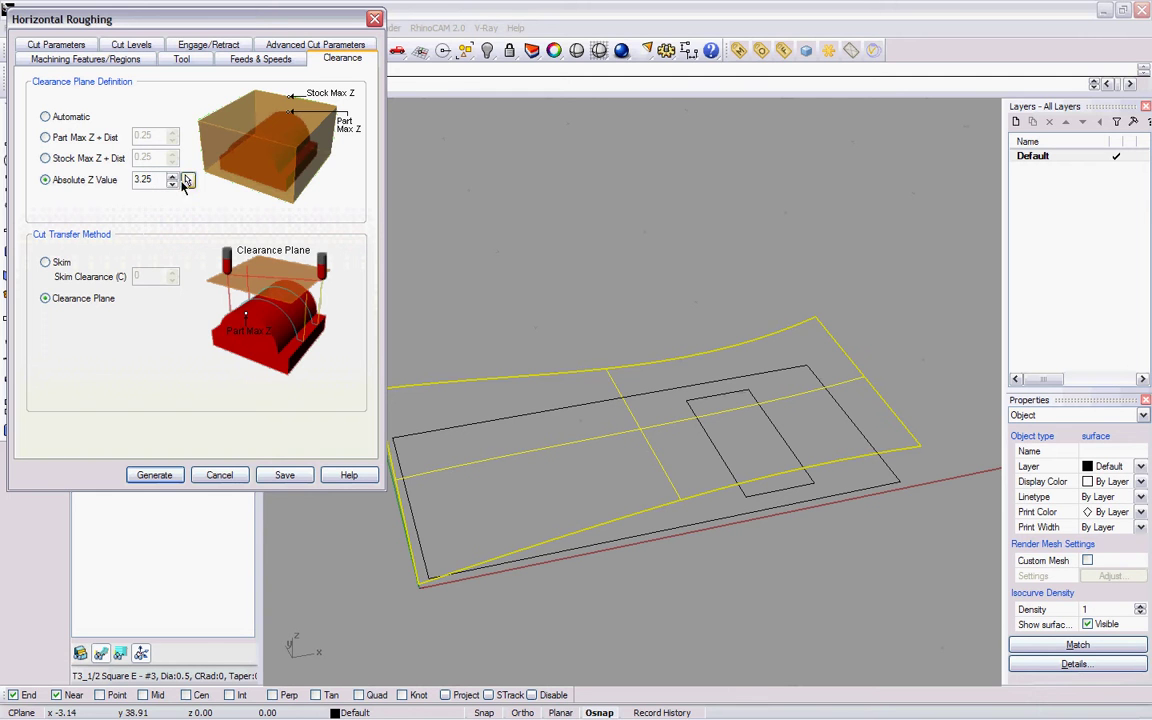
{"action": "double_click", "coordinate": [158, 180]}
{"action": "left_click", "coordinate": [46, 180]}
{"action": "double_click", "coordinate": [160, 180]}
{"action": "left_click", "coordinate": [46, 299]}
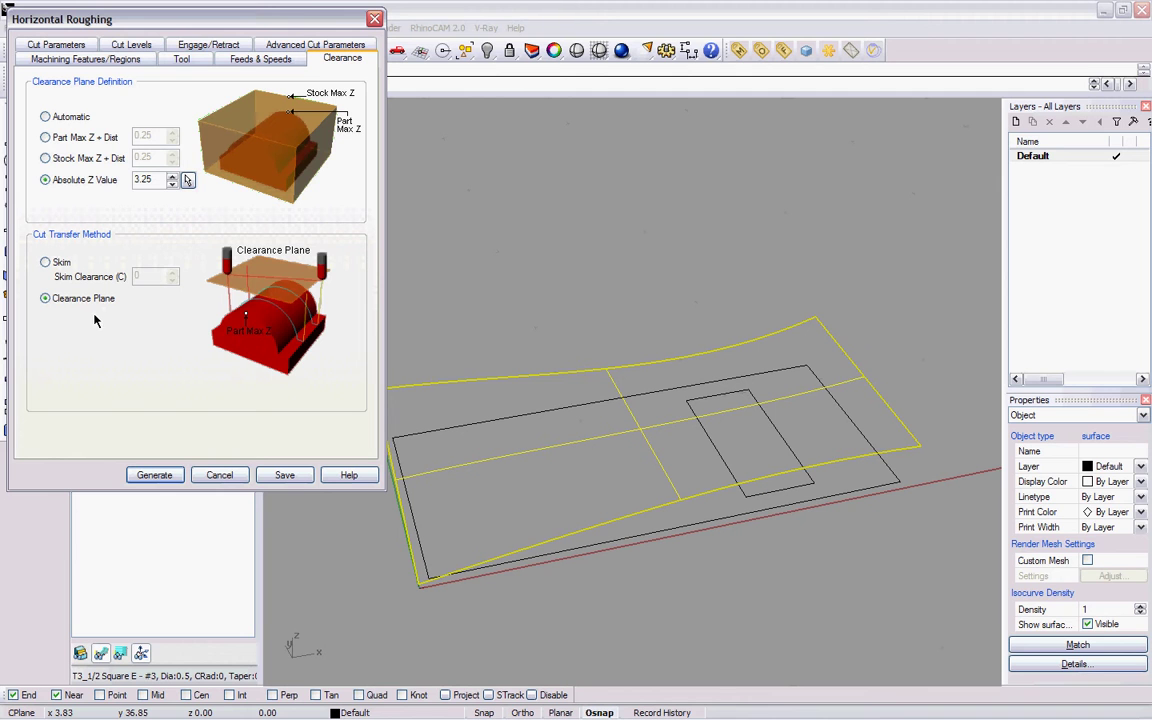
Set the roughing tolerances Intol and Outol to 0.001 and the remaining stock to 0
{"action": "left_click", "coordinate": [78, 47]}
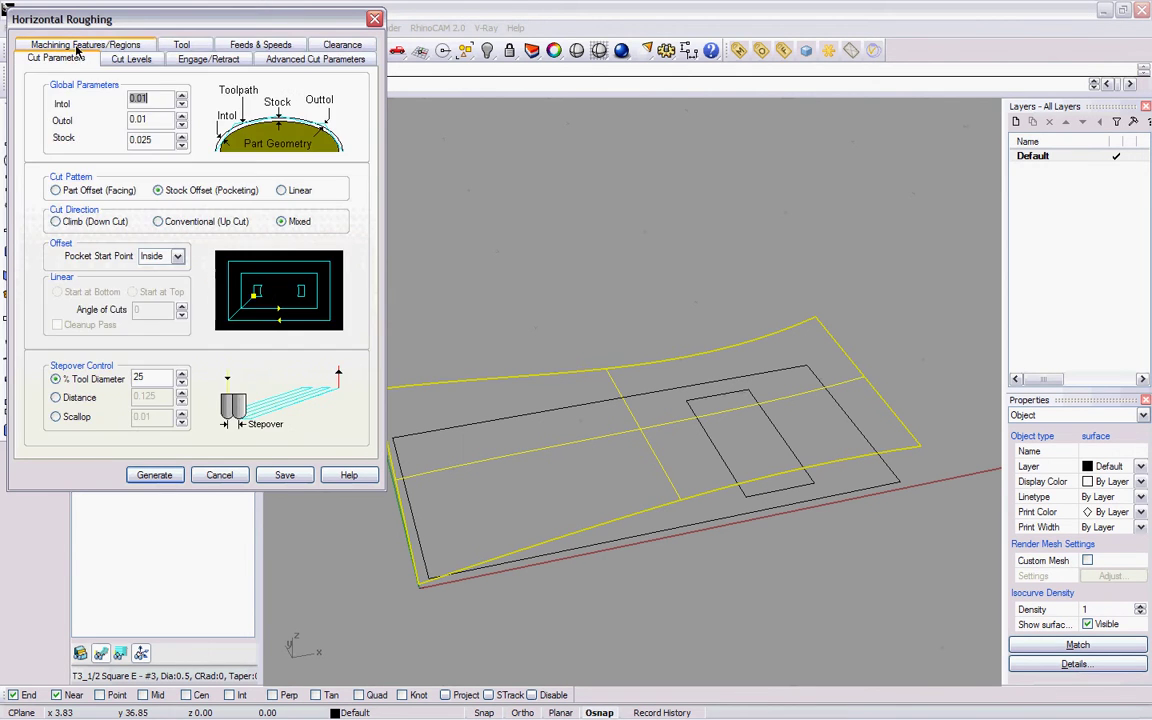
{"action": "type", "text": "0"}
{"action": "left_click", "coordinate": [141, 119]}
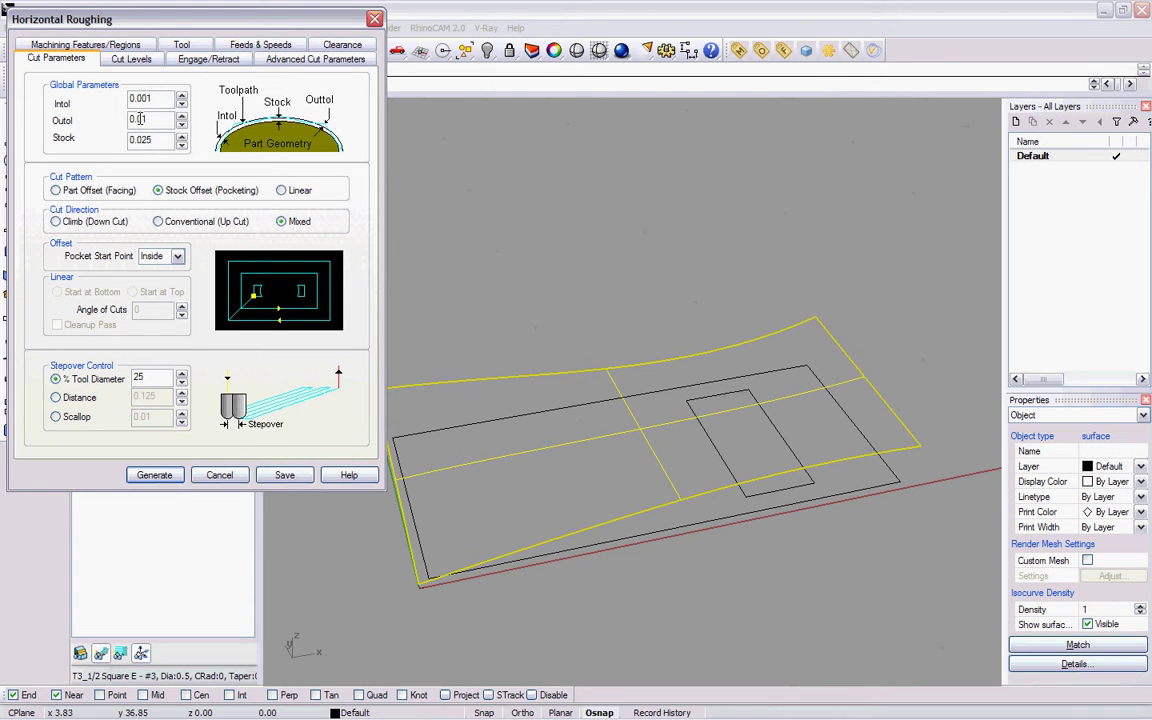
{"action": "type", "text": "0"}
{"action": "key", "text": "Tab"}
{"action": "type", "text": "0"}
Compare the Part Offset, Linear and Stock Offset cut patterns, finishing on Stock Offset (Pocketing)
{"action": "left_click", "coordinate": [82, 189]}
{"action": "left_click", "coordinate": [282, 190]}
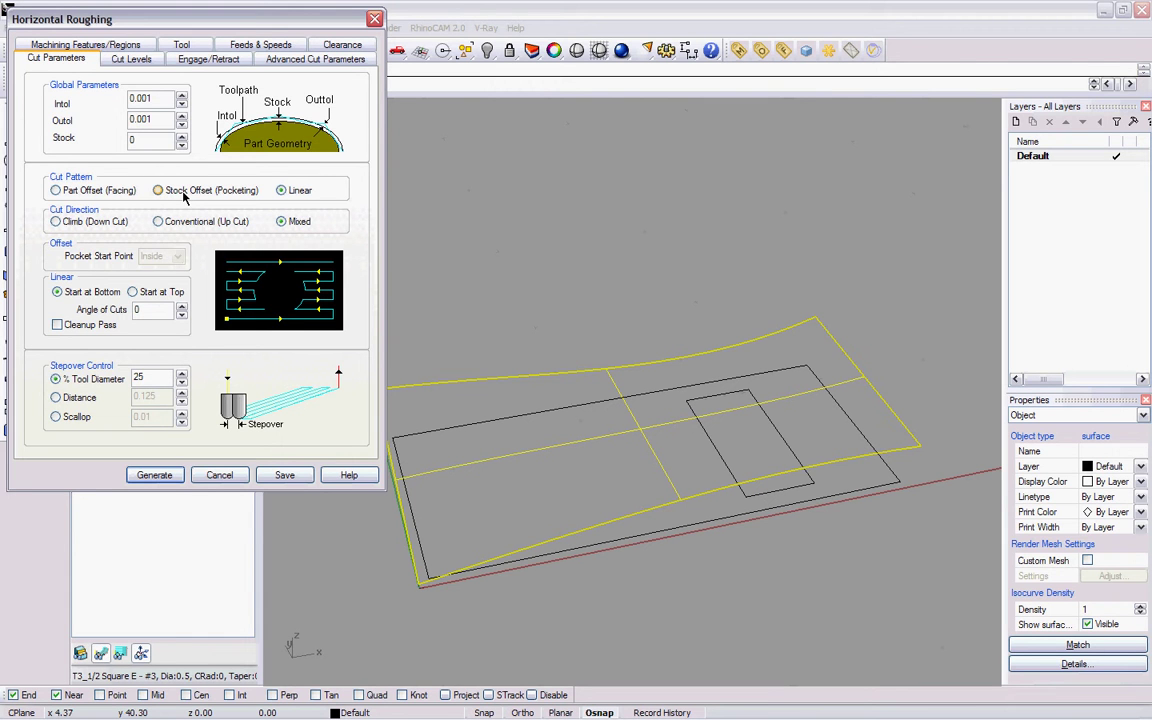
{"action": "left_click", "coordinate": [181, 192]}
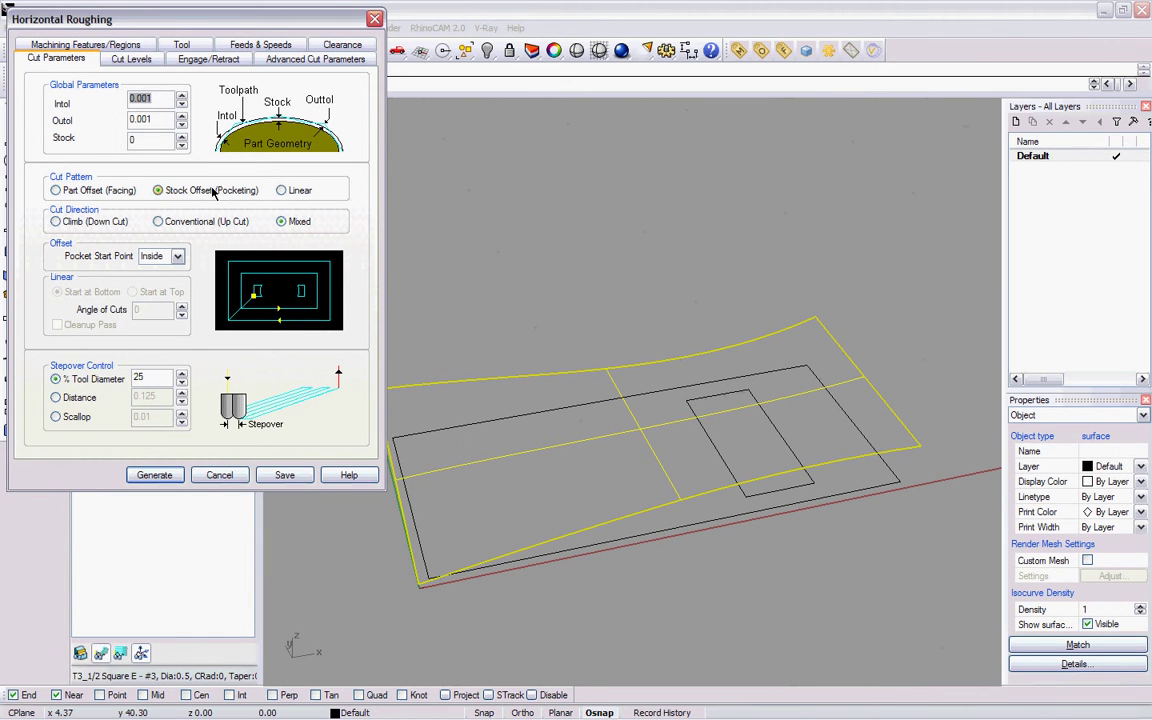
{"action": "left_click", "coordinate": [68, 188]}
{"action": "left_click", "coordinate": [296, 192]}
{"action": "left_click", "coordinate": [195, 190]}
{"action": "left_click", "coordinate": [67, 188]}
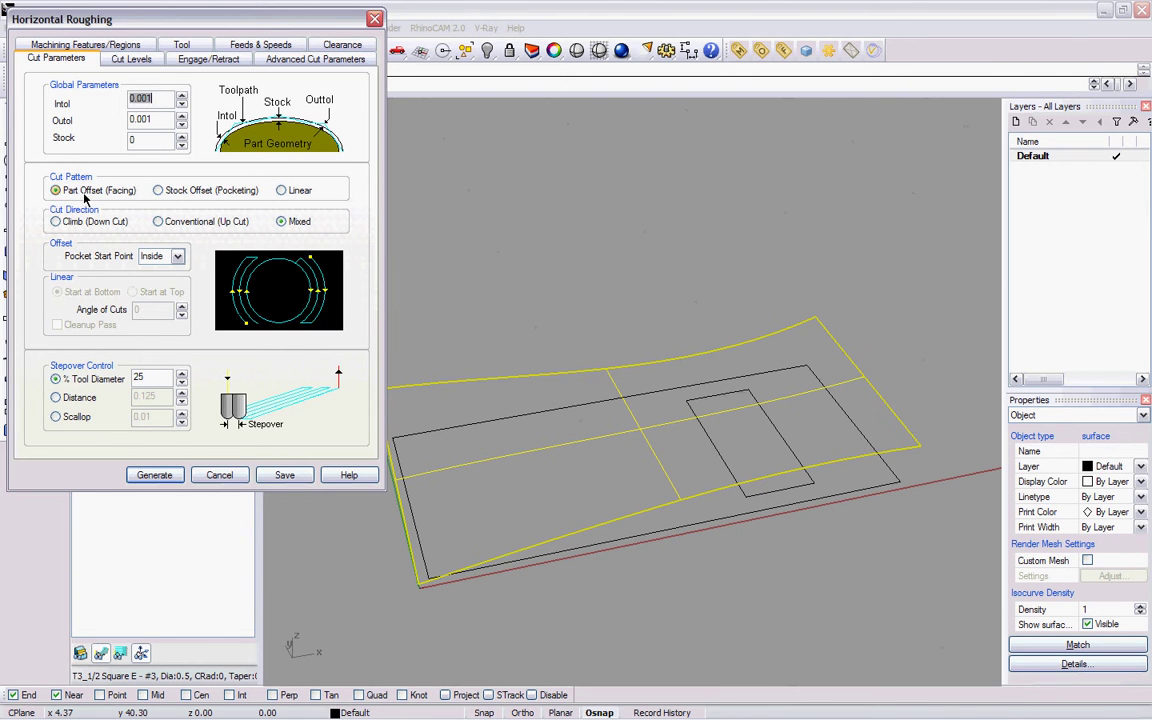
{"action": "left_click", "coordinate": [193, 190]}
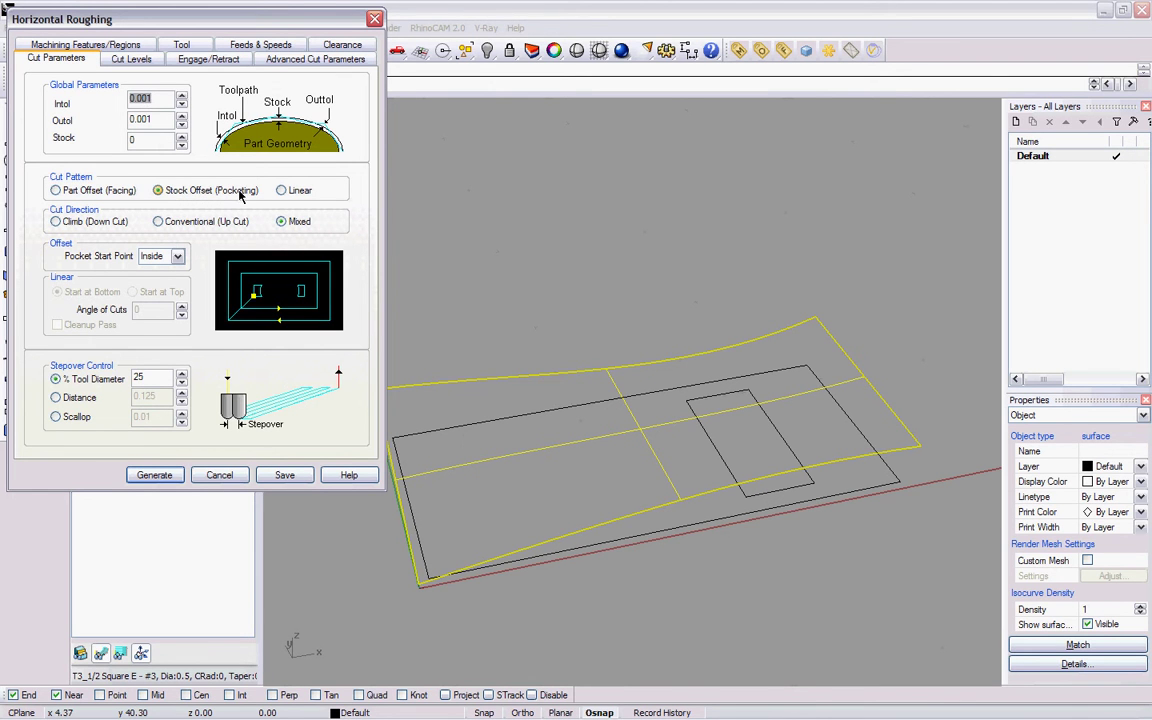
Choose the Mixed cut direction, set the stepover to 50% of the tool diameter, and check the stepdown control
{"action": "left_click", "coordinate": [159, 221]}
{"action": "left_click", "coordinate": [282, 221]}
{"action": "left_click", "coordinate": [156, 377]}
{"action": "double_click", "coordinate": [156, 377]}
{"action": "type", "text": "50"}
{"action": "double_click", "coordinate": [156, 376]}
{"action": "left_click", "coordinate": [131, 60]}
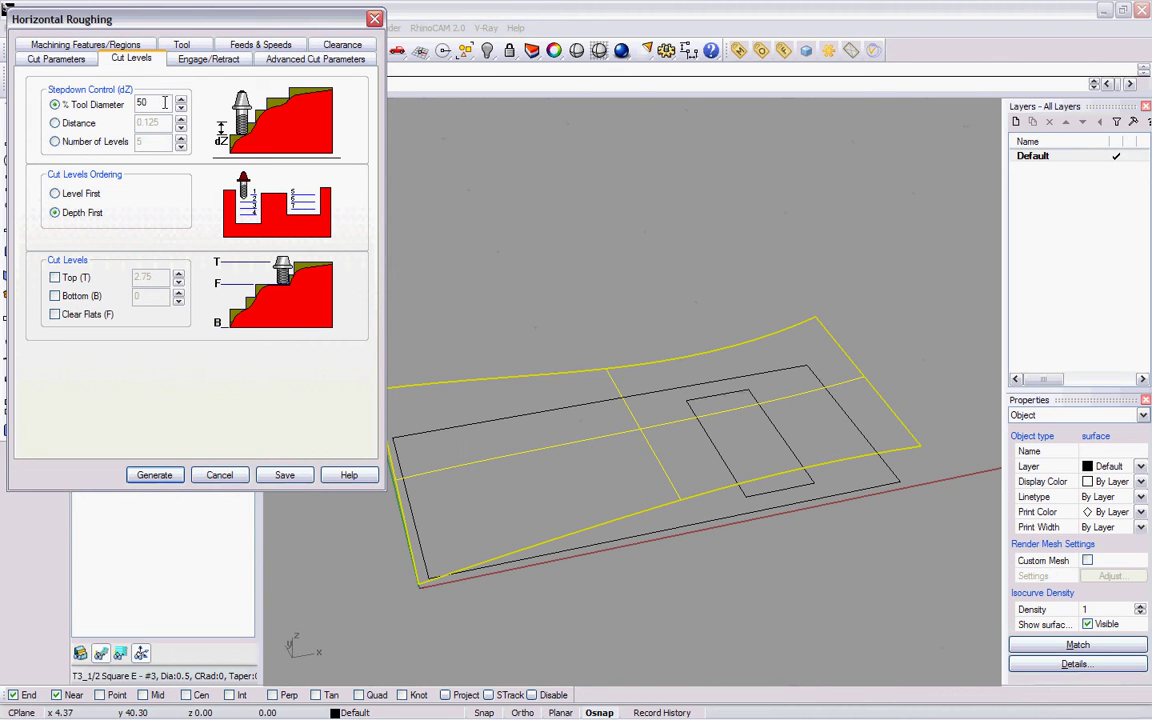
{"action": "double_click", "coordinate": [165, 103]}
Set the in-material path ramp angle and height and the in-air linear extension to 0
{"action": "left_click", "coordinate": [222, 62]}
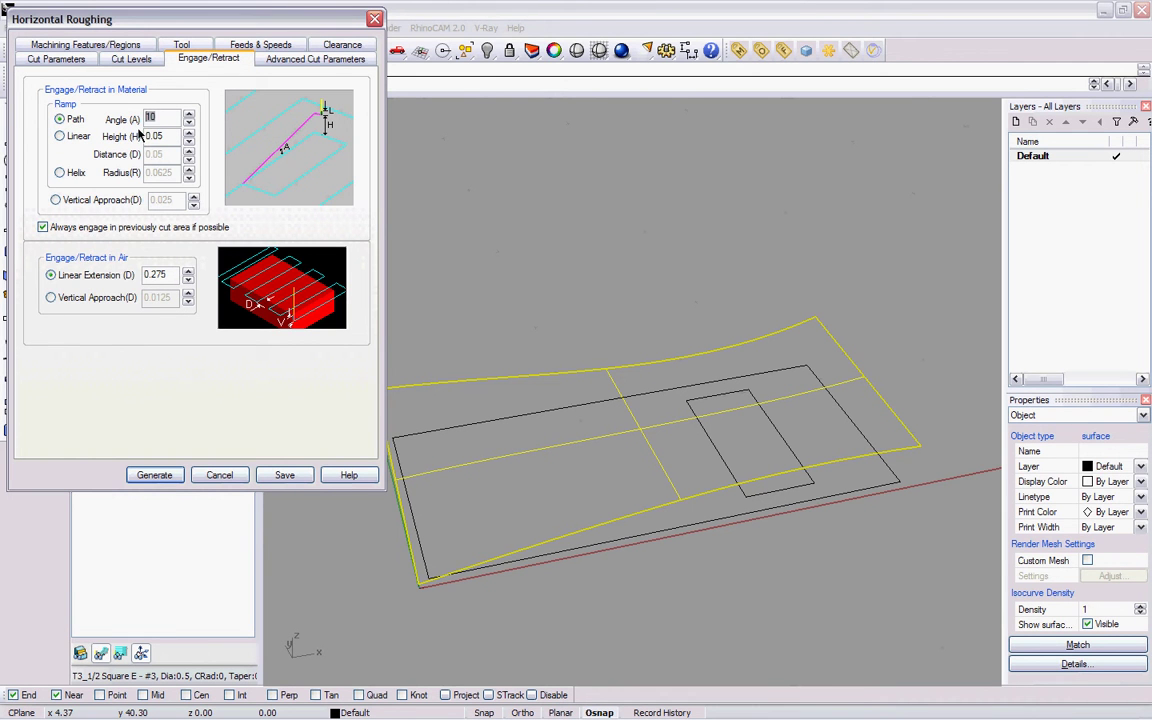
{"action": "key", "text": "Tab"}
{"action": "type", "text": "0"}
{"action": "double_click", "coordinate": [160, 274]}
{"action": "type", "text": "0"}
Check the advanced cut parameters and generate the Horizontal Roughing toolpath over the twisted surface
{"action": "left_click", "coordinate": [308, 58]}
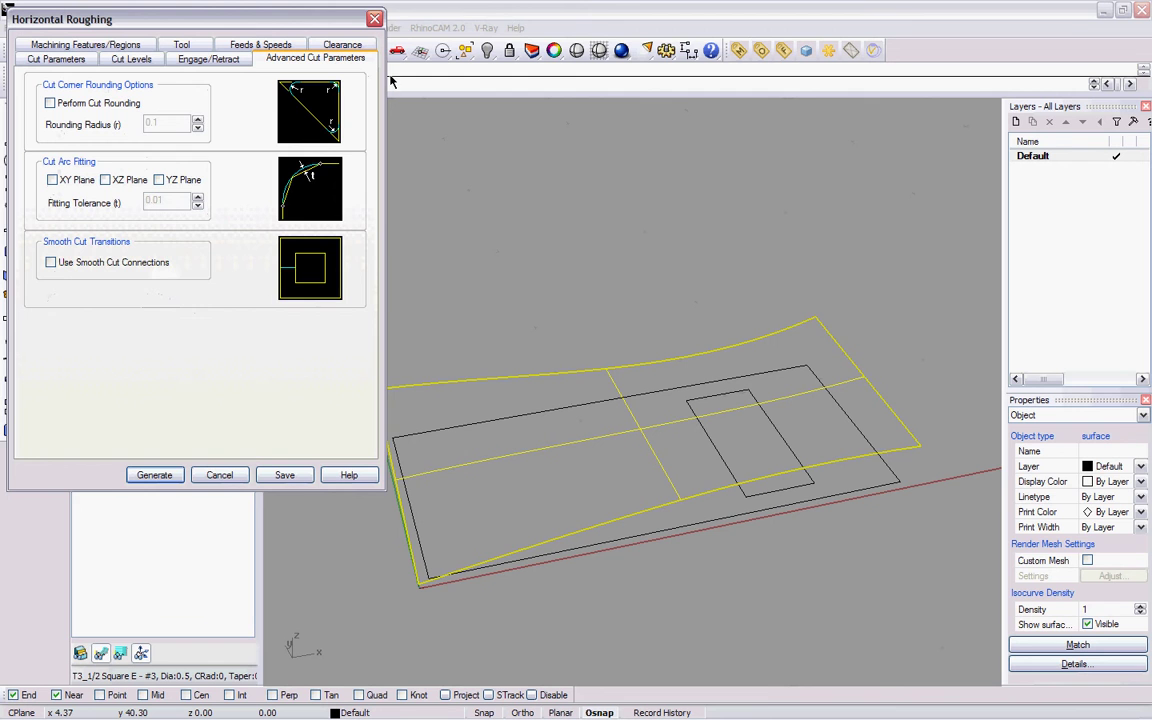
{"action": "left_click", "coordinate": [155, 475]}
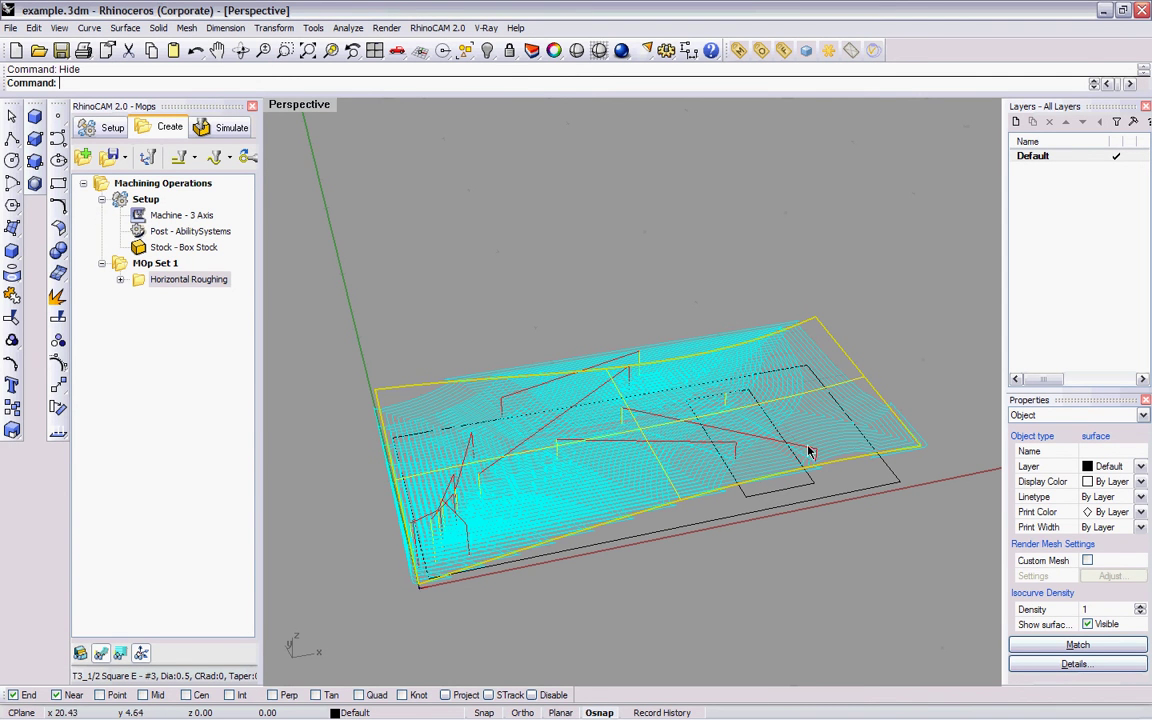
{"action": "right_click_drag", "start_coordinate": [772, 480], "coordinate": [761, 424]}
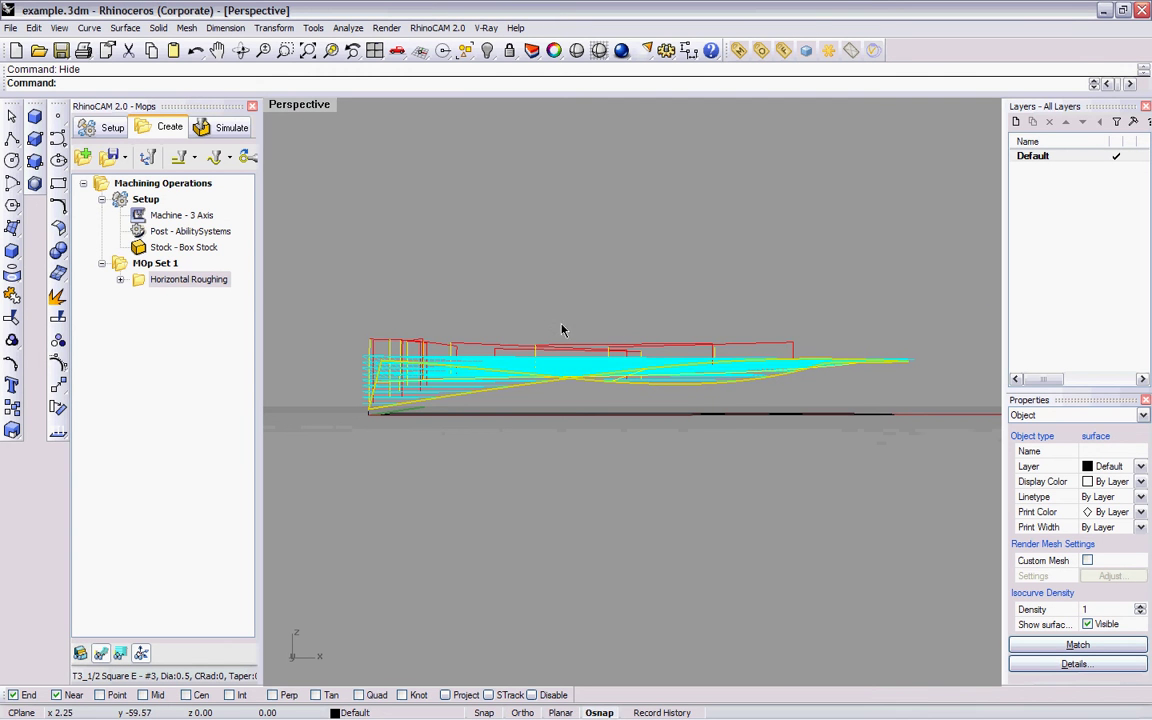
{"action": "right_click_drag", "start_coordinate": [616, 337], "coordinate": [687, 483]}
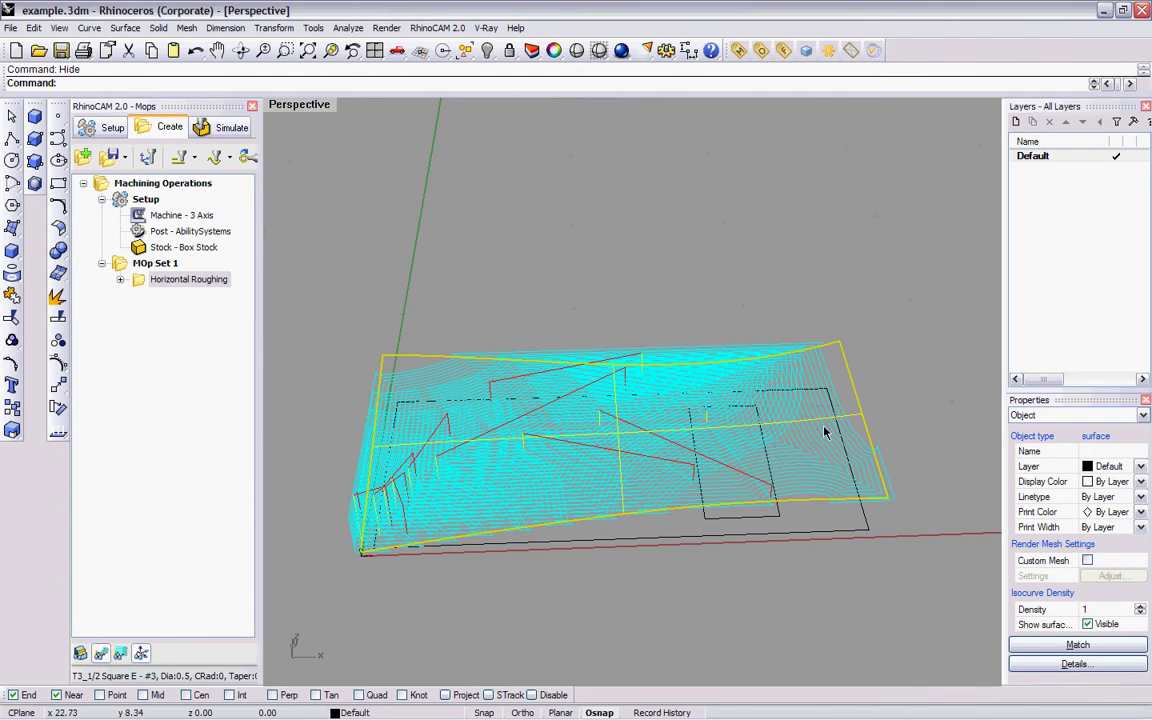
Review the Horizontal Roughing operation's tool, feeds and speeds, clearance plane, cut parameters and engage/retract settings
{"action": "left_click", "coordinate": [121, 281]}
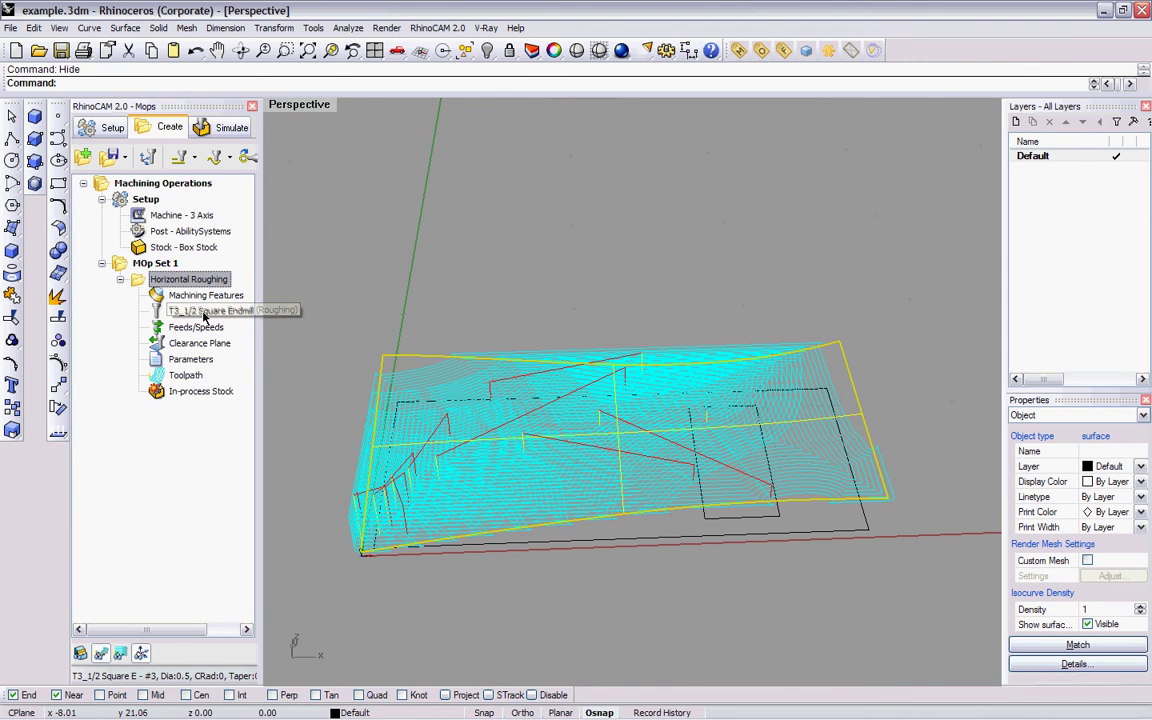
{"action": "double_click", "coordinate": [202, 312]}
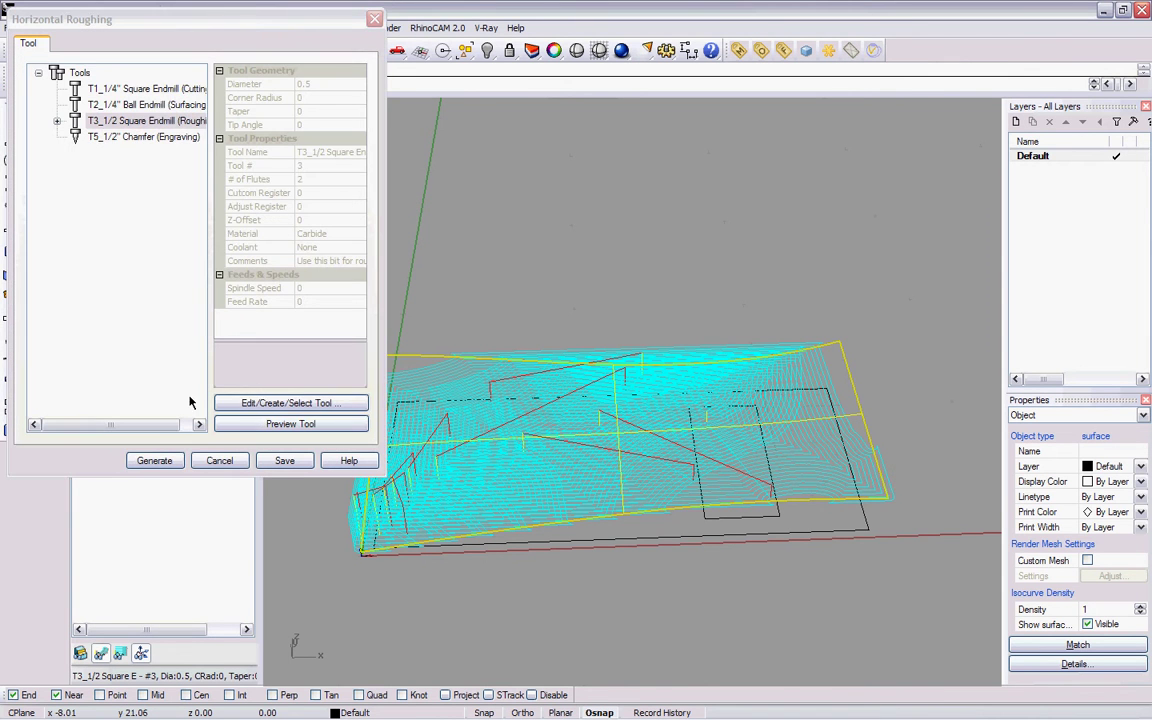
{"action": "left_click", "coordinate": [219, 460]}
{"action": "double_click", "coordinate": [200, 328]}
{"action": "left_click", "coordinate": [219, 426]}
{"action": "double_click", "coordinate": [205, 350]}
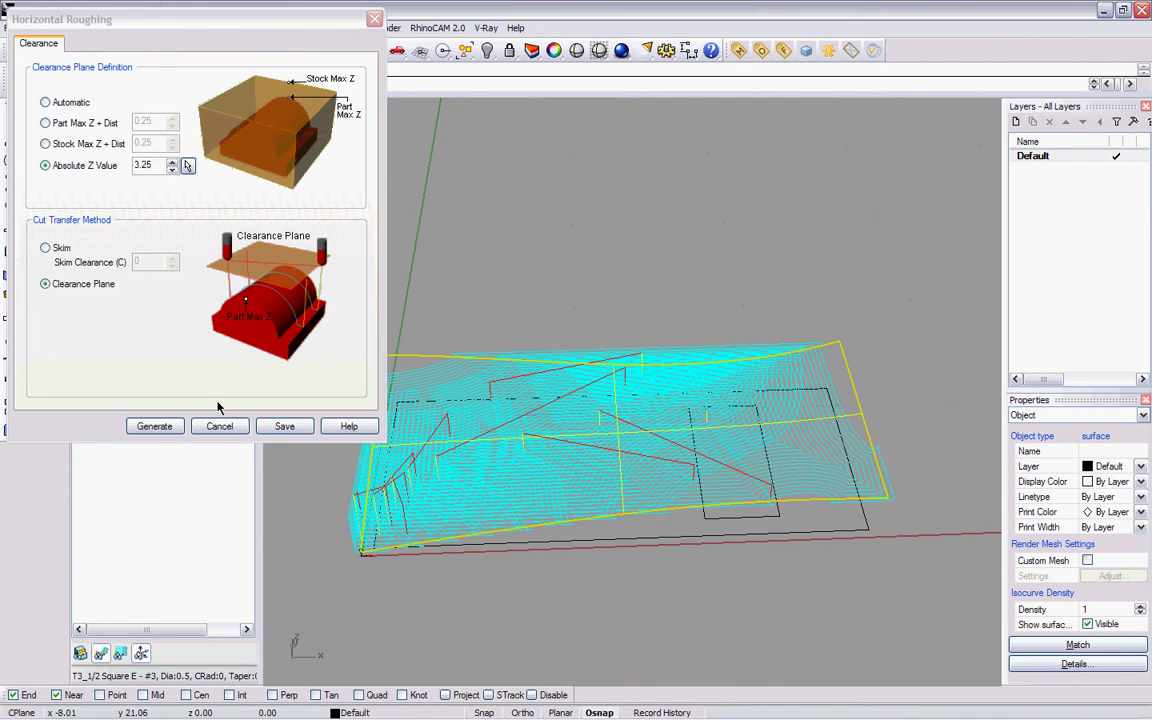
{"action": "left_click", "coordinate": [219, 426]}
{"action": "double_click", "coordinate": [190, 305]}
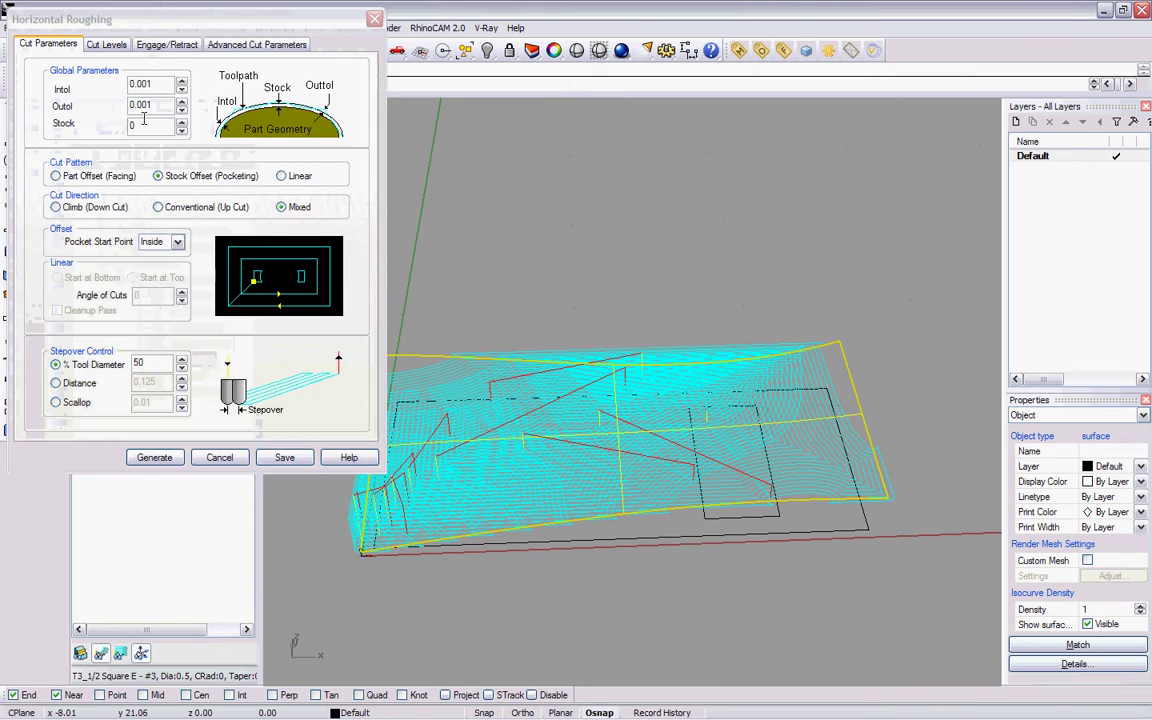
{"action": "left_click", "coordinate": [106, 44]}
{"action": "left_click", "coordinate": [163, 45]}
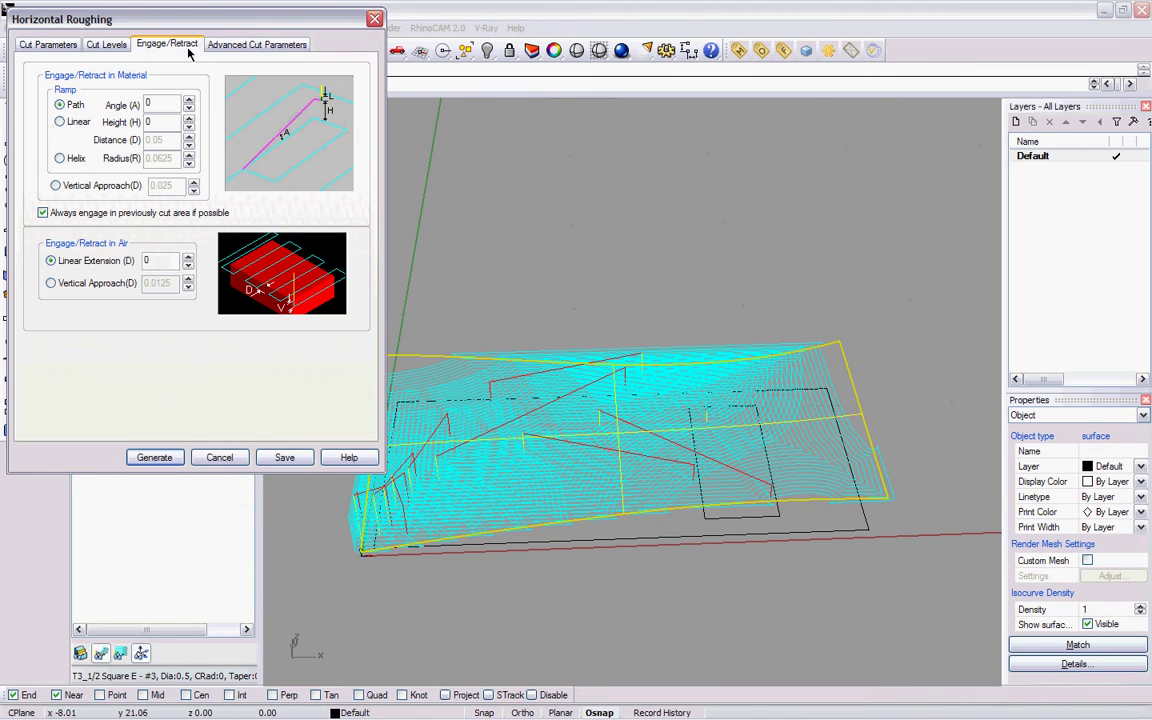
{"action": "left_click", "coordinate": [219, 457]}
{"action": "left_click", "coordinate": [121, 280]}
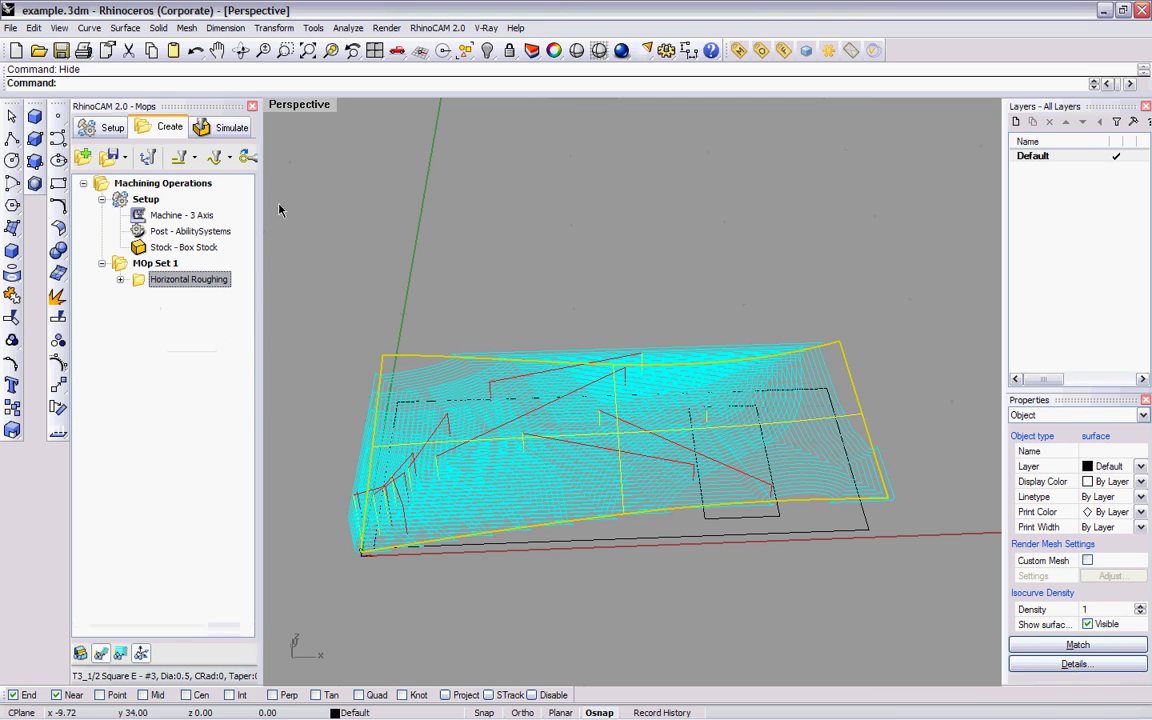
Simulate the Horizontal Roughing operation on the box stock and inspect the cut part from several angles
{"action": "left_click", "coordinate": [228, 128]}
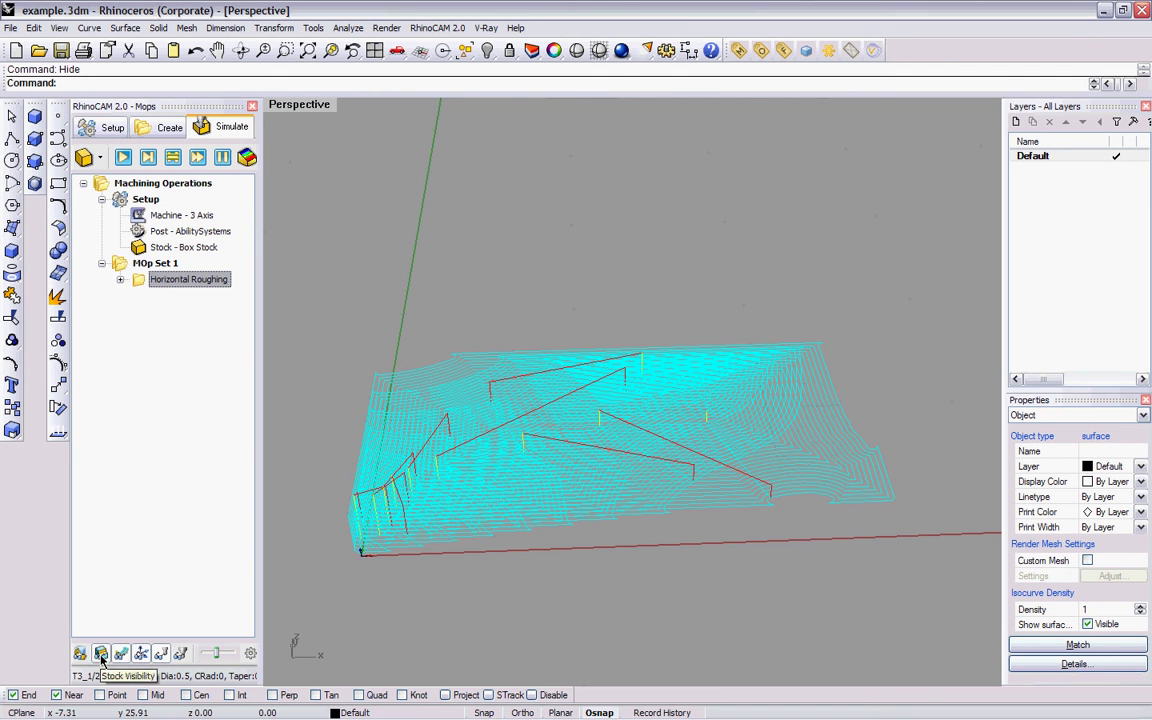
{"action": "right_click_drag", "start_coordinate": [698, 400], "coordinate": [630, 315]}
{"action": "left_click", "coordinate": [124, 158]}
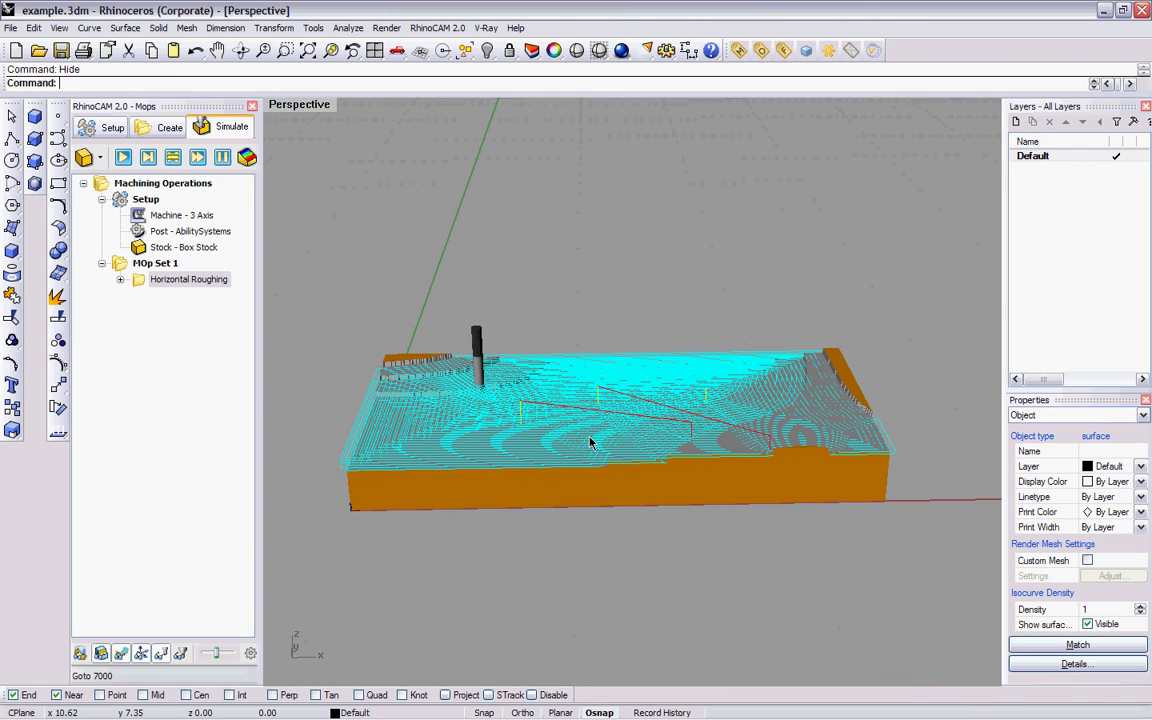
{"action": "right_click_drag", "start_coordinate": [580, 460], "coordinate": [669, 451]}
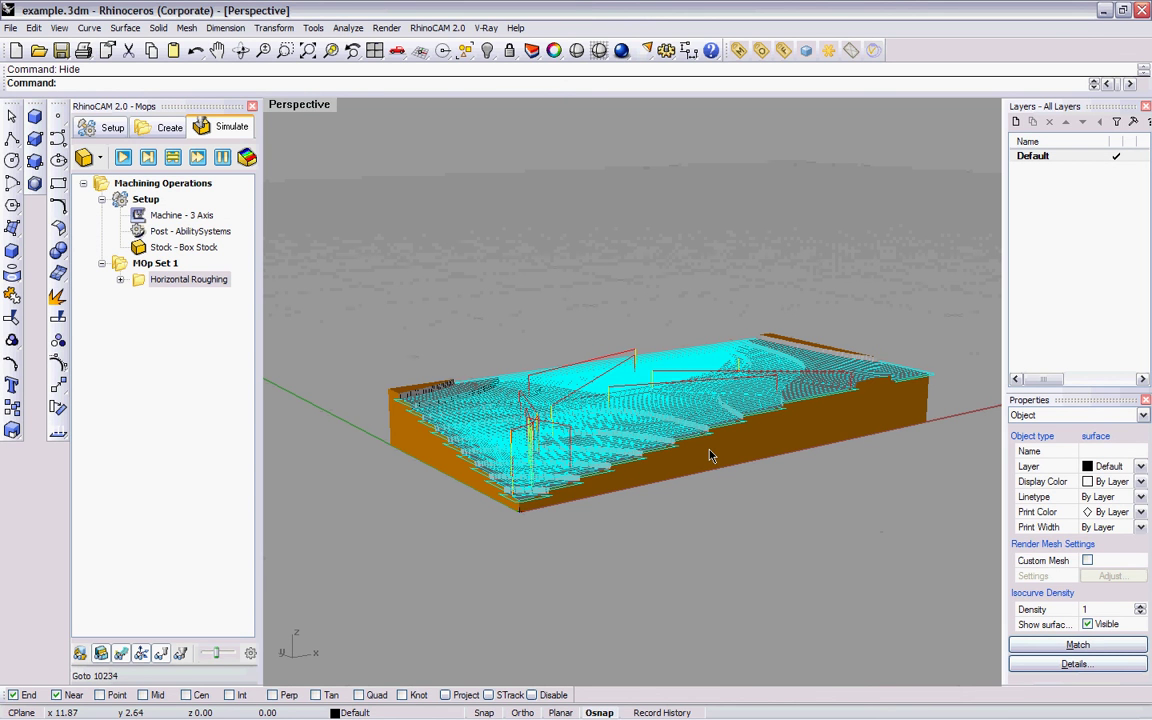
{"action": "mouse_move", "coordinate": [829, 458]}
{"action": "right_mouse_down"}
{"action": "mouse_move", "coordinate": [730, 522]}
{"action": "mouse_move", "coordinate": [656, 532]}
{"action": "mouse_move", "coordinate": [807, 489]}
{"action": "mouse_move", "coordinate": [777, 498]}
{"action": "right_mouse_up"}
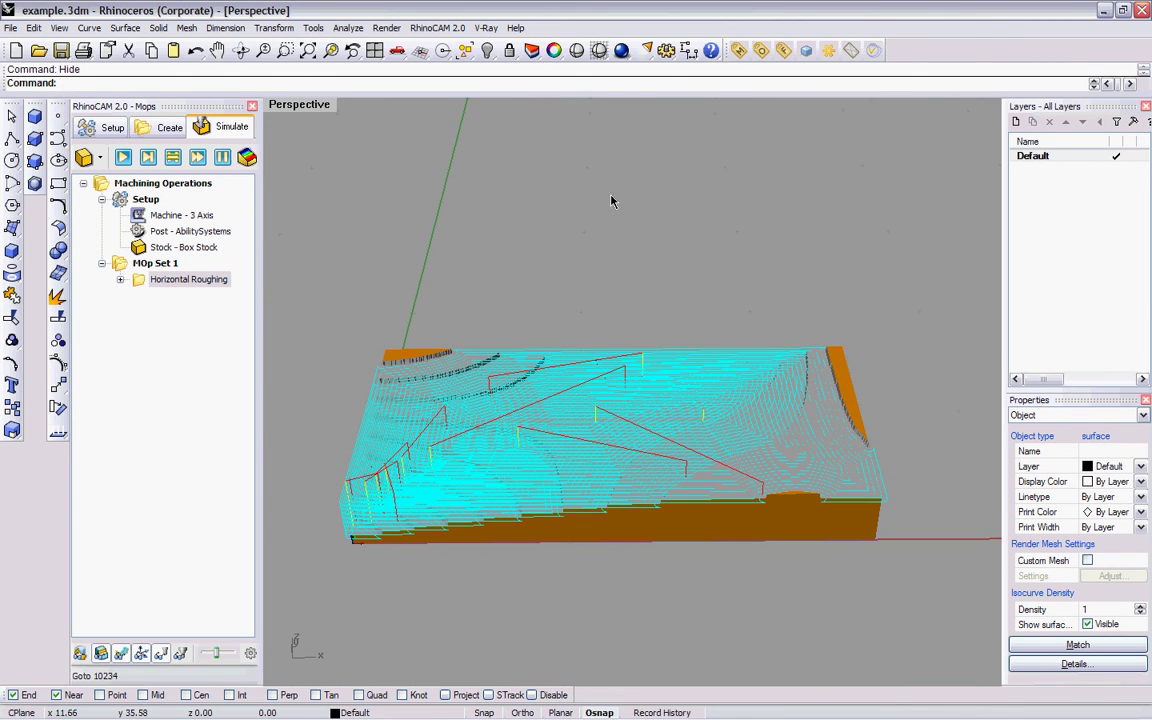
{"action": "key", "text": "alt+Tab"}
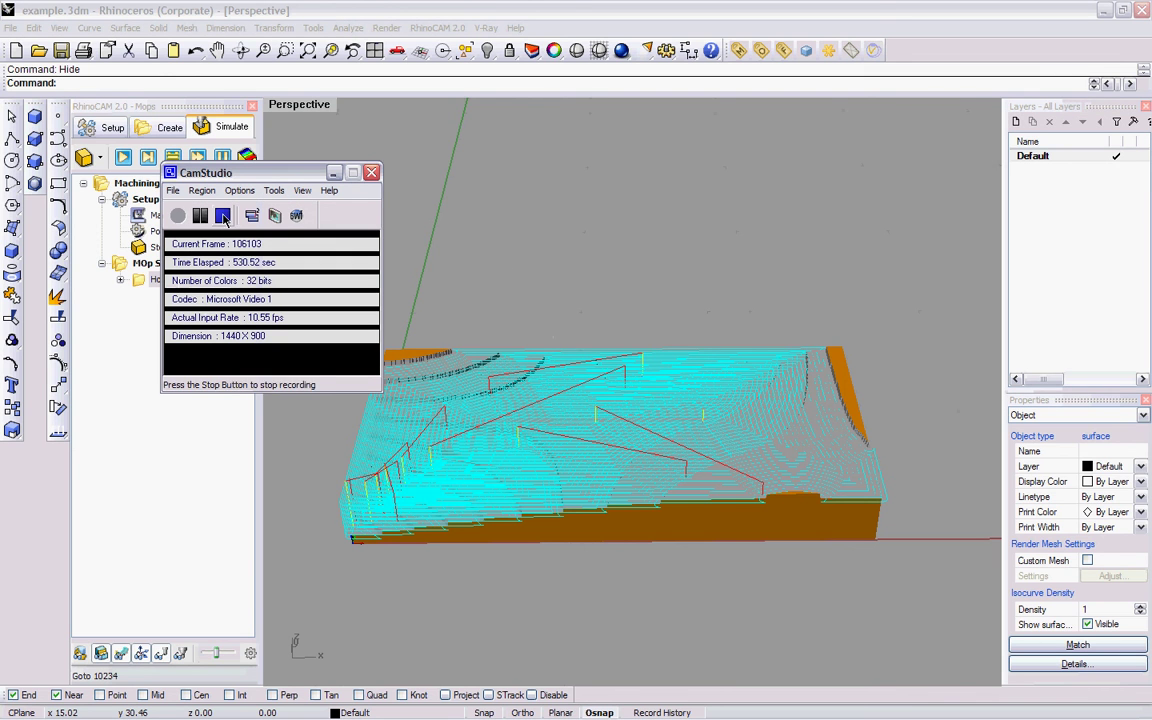